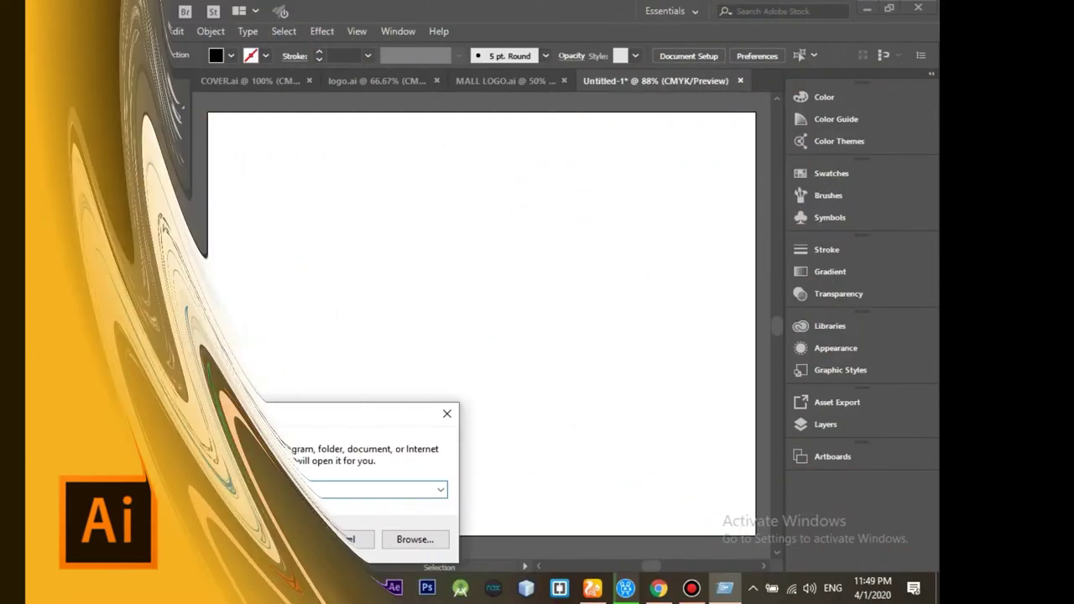
Step: Launch Notepad and type 'Today we will learn how to design a simple logo'
{"action": "type", "text": "tepad"}
{"action": "key", "text": "Return"}
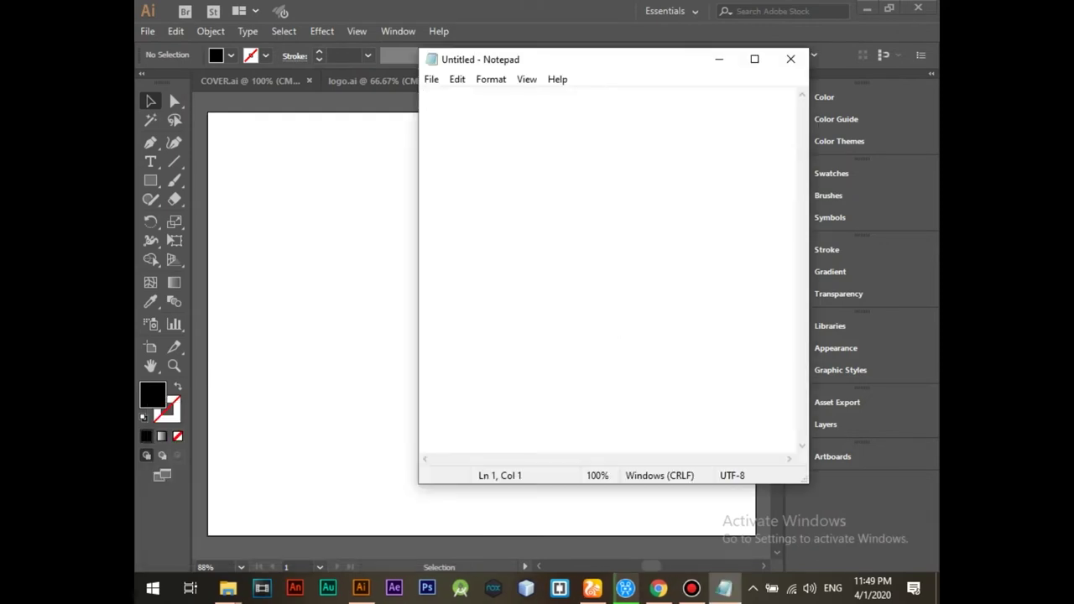
{"action": "type", "text": "Ti"}
{"action": "key", "text": "BackSpace"}
{"action": "type", "text": "oday "}
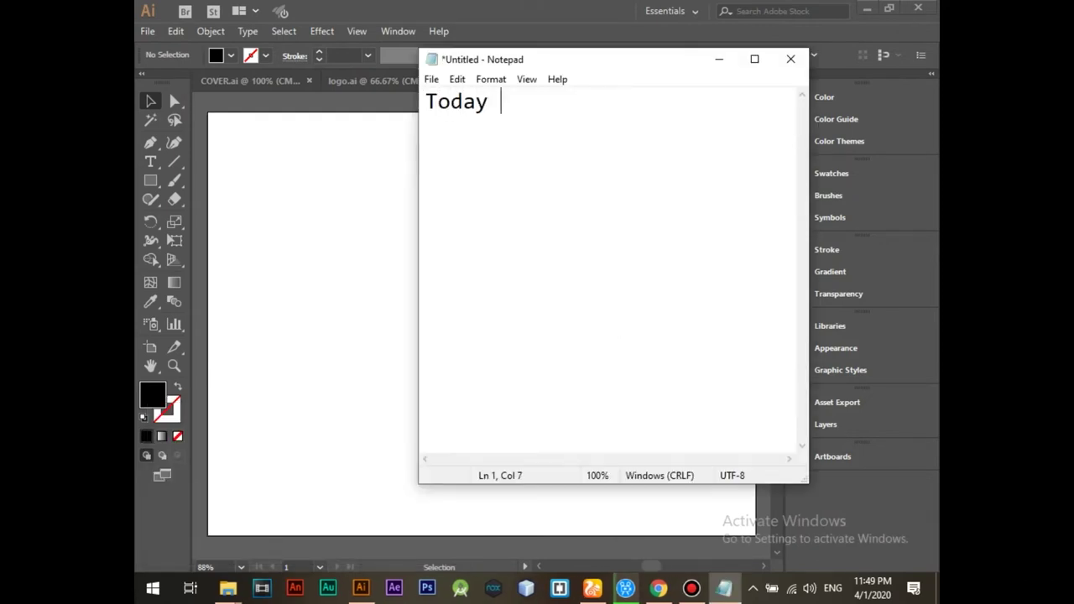
{"action": "type", "text": "we wi"}
{"action": "key", "text": "BackSpace"}
{"action": "type", "text": "learn how to design "}
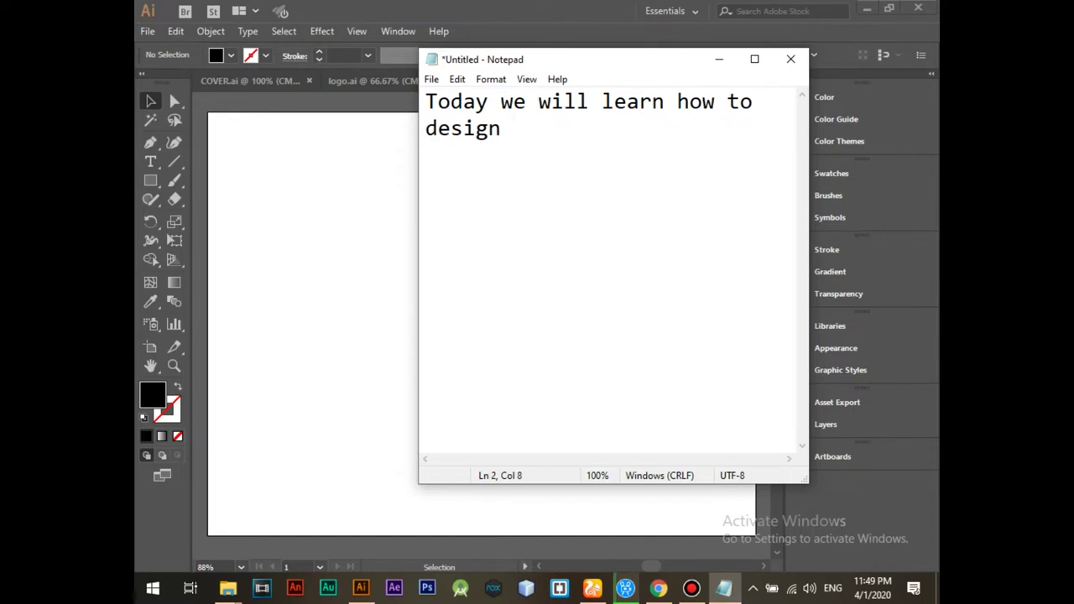
{"action": "type", "text": "a s"}
{"action": "type", "text": "imple logo"}
{"action": "key", "text": "Return"}
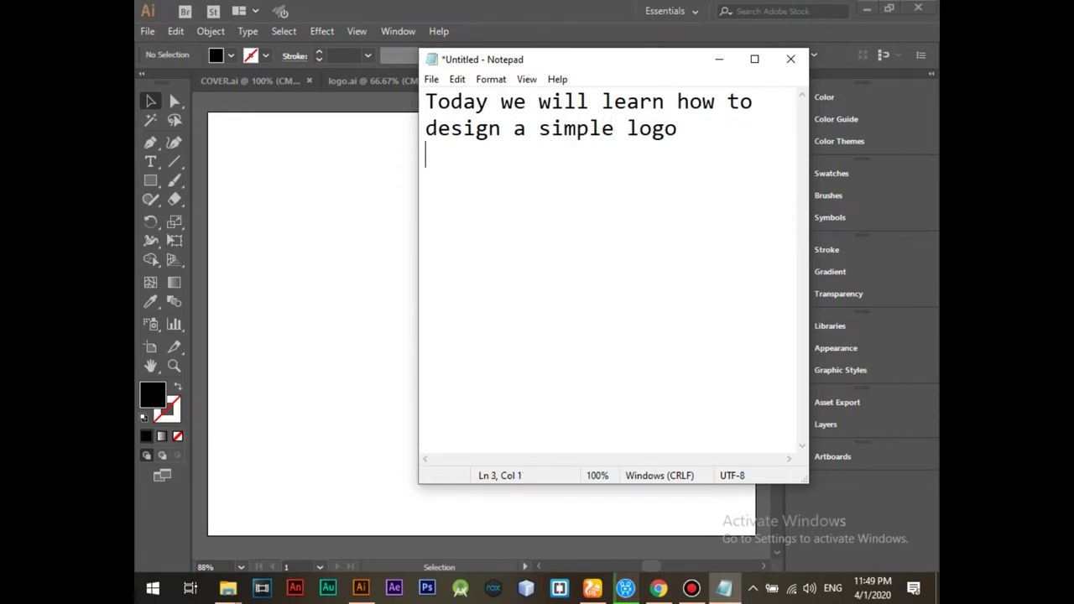
Step: Add that the logo is for a small shop dealing with building design and home architectures
{"action": "type", "text": "i amgo"}
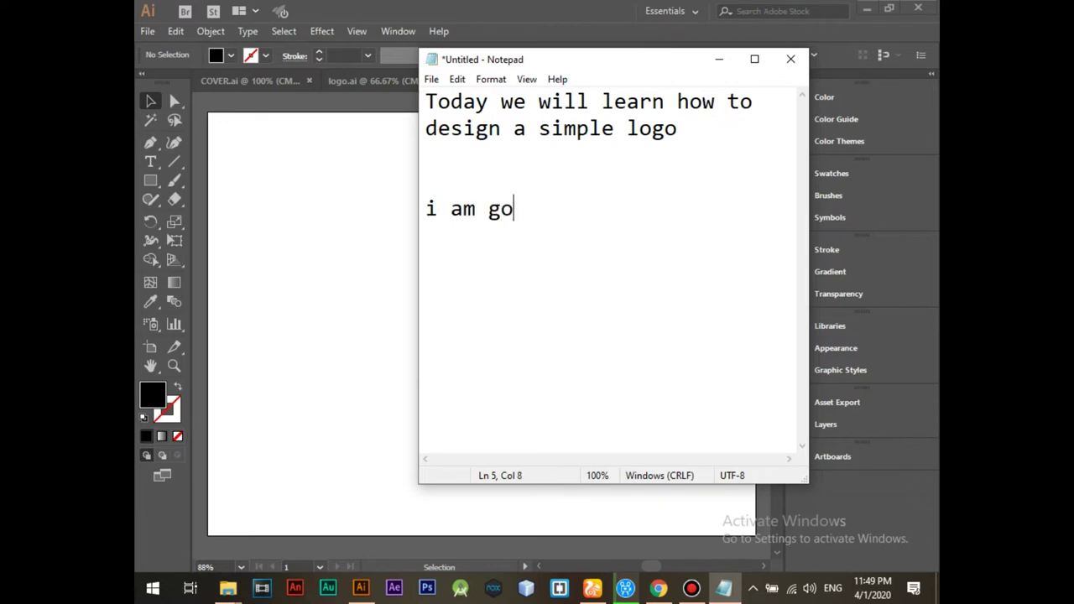
{"action": "type", "text": "g to dews"}
{"action": "key", "text": "BackSpace"}
{"action": "key", "text": "BackSpace"}
{"action": "type", "text": "sign a logo"}
{"action": "key", "text": "Return"}
{"action": "type", "text": "for asmall shop tha"}
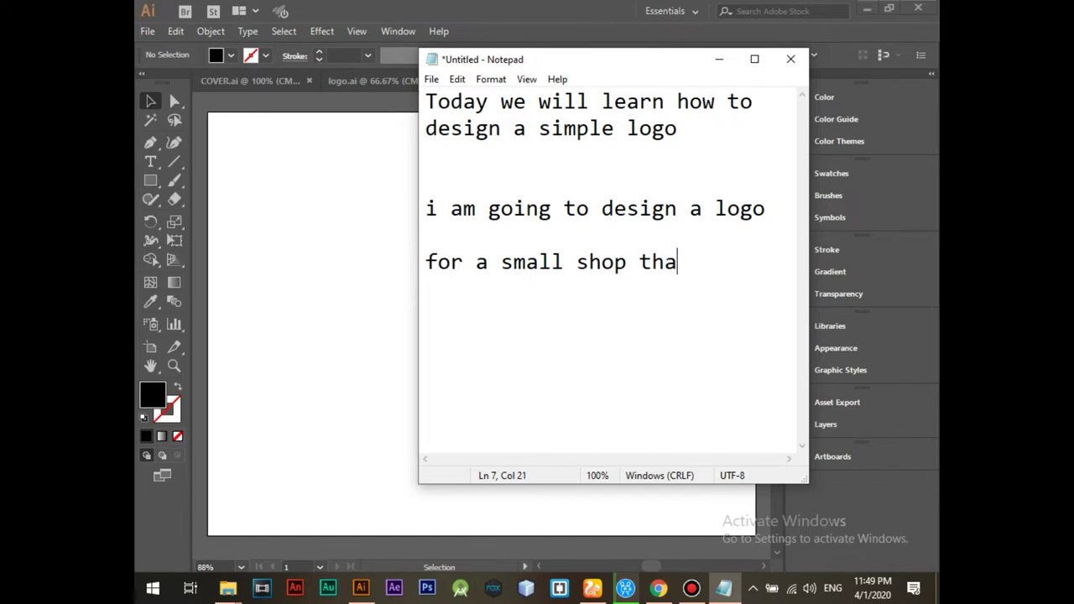
{"action": "type", "text": "t deals "}
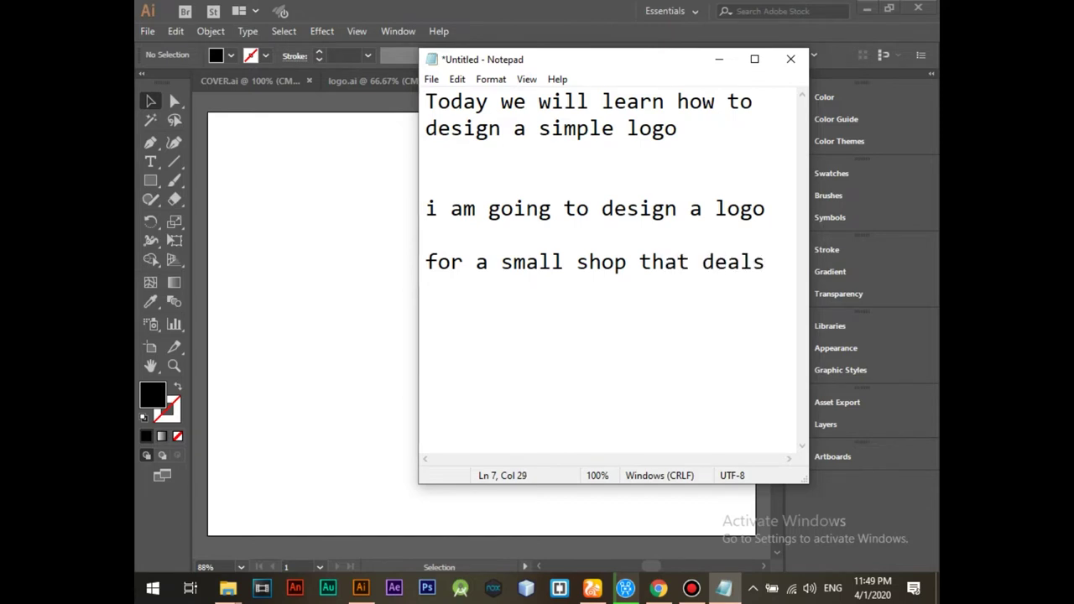
{"action": "type", "text": "with "}
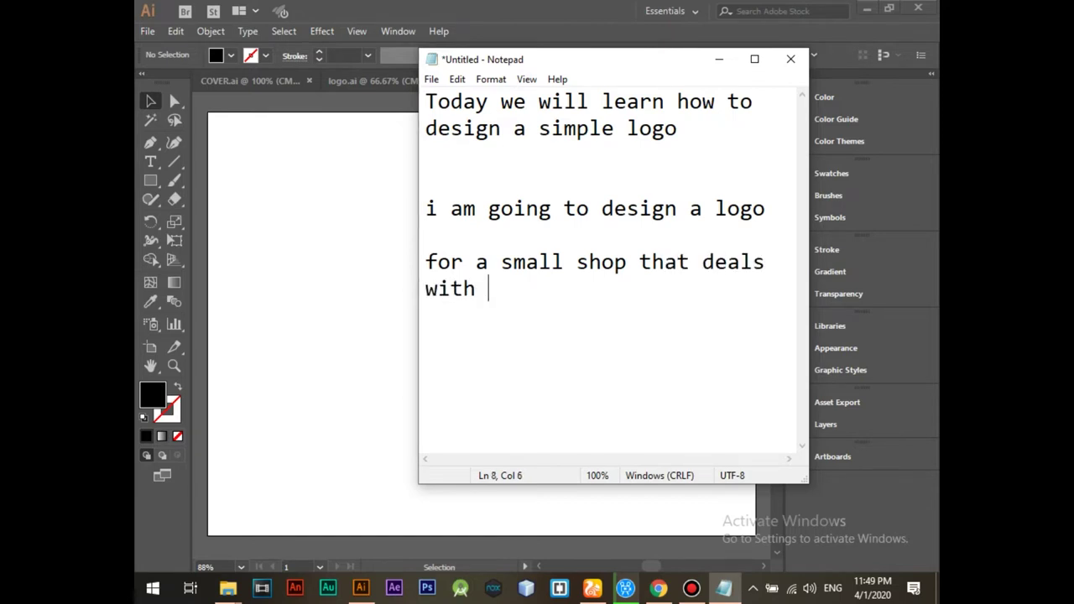
{"action": "type", "text": "building designs"}
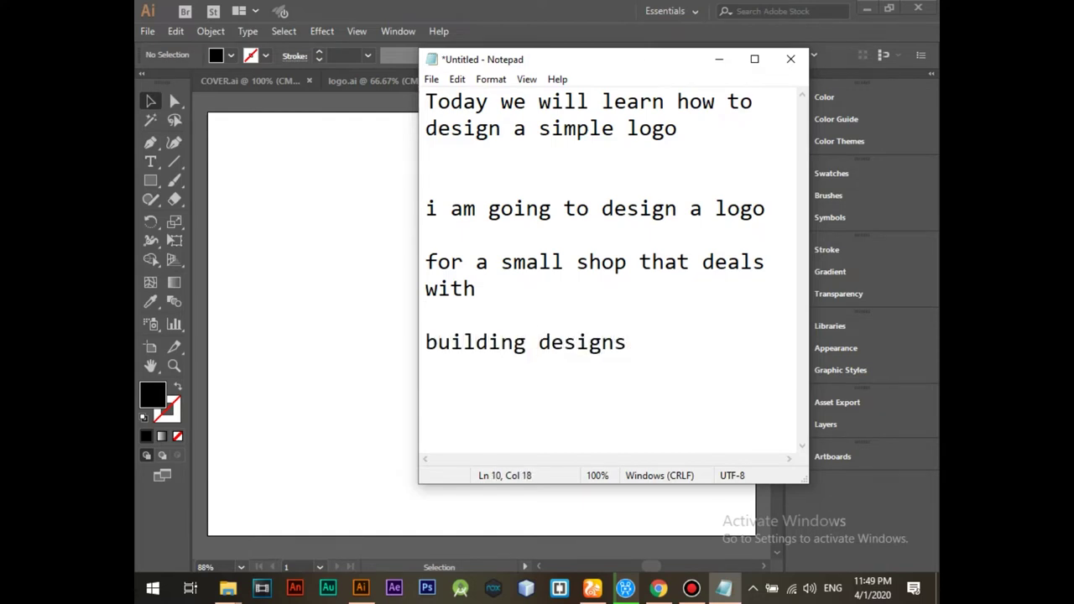
{"action": "type", "text": "nd home architectures so"}
Step: End the note with 'lets start' and return to Illustrator
{"action": "key", "text": "Return"}
{"action": "key", "text": "Return"}
{"action": "type", "text": "lest"}
{"action": "key", "text": "BackSpace"}
{"action": "key", "text": "BackSpace"}
{"action": "key", "text": "BackSpace"}
{"action": "type", "text": "ts start"}
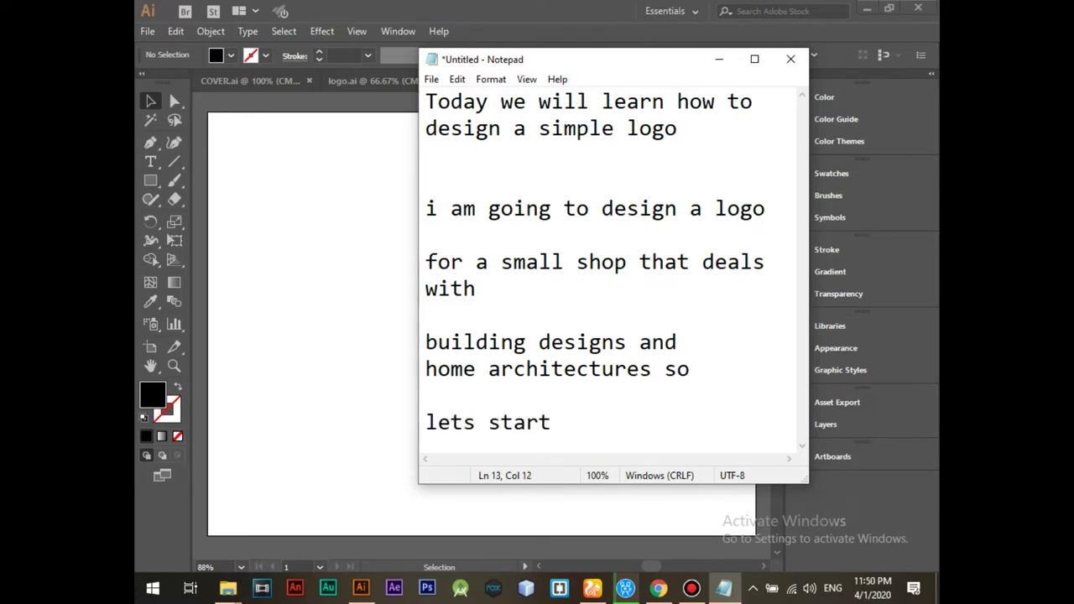
{"action": "key", "text": "alt+Tab"}
{"action": "left_click", "coordinate": [150, 181]}
Step: Draw a brown-filled rectangle and drag a corner anchor into a downward-pointing triangle
{"action": "left_click_drag", "start_coordinate": [314, 308], "coordinate": [397, 404]}
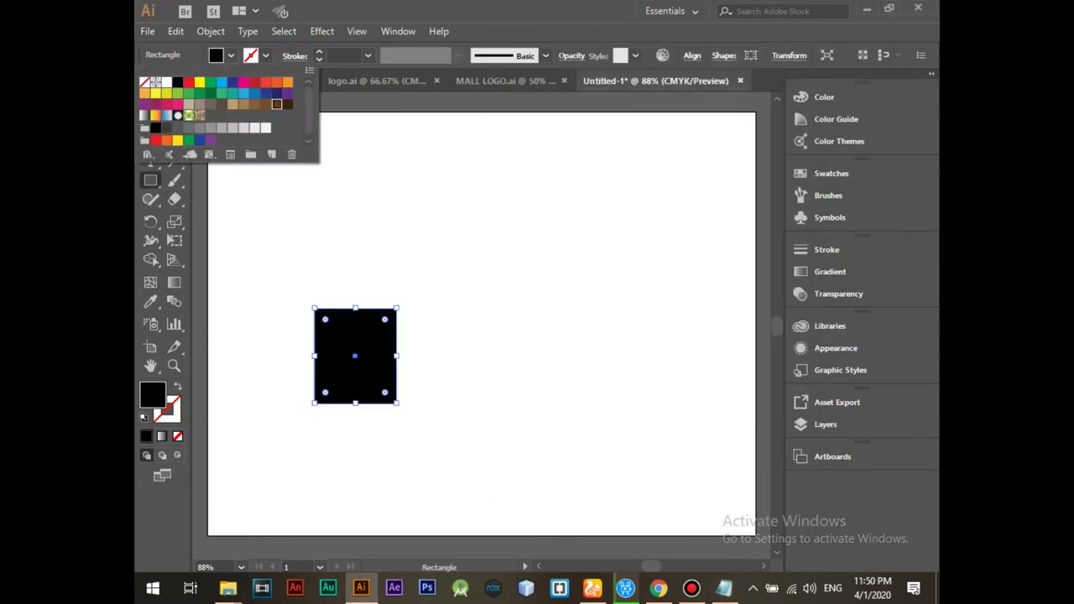
{"action": "left_click", "coordinate": [276, 104]}
{"action": "key", "text": "v"}
{"action": "mouse_move", "coordinate": [316, 401]}
{"action": "left_mouse_down"}
{"action": "mouse_move", "coordinate": [386, 428]}
{"action": "mouse_move", "coordinate": [334, 403]}
{"action": "mouse_move", "coordinate": [297, 439]}
{"action": "mouse_move", "coordinate": [418, 469]}
{"action": "left_mouse_up"}
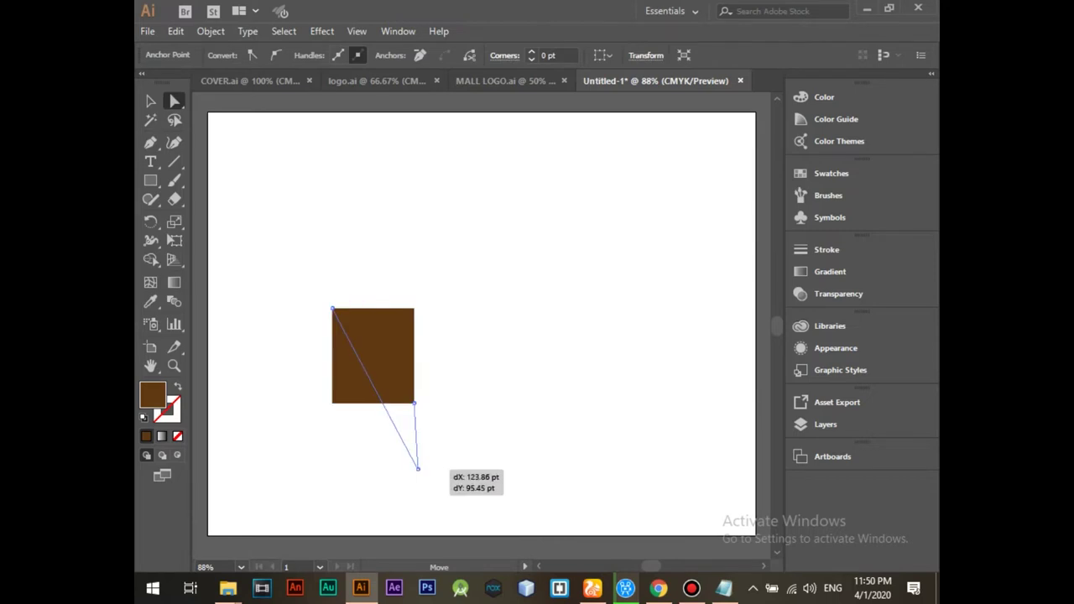
{"action": "left_click_drag", "start_coordinate": [418, 468], "coordinate": [413, 452]}
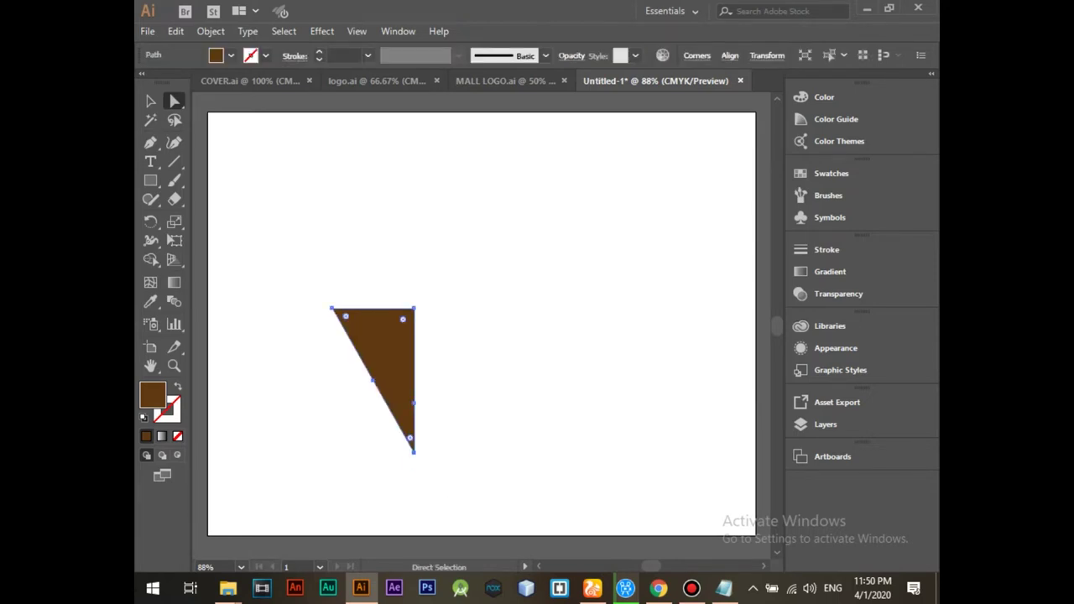
{"action": "right_click", "coordinate": [373, 342]}
{"action": "key", "text": "Escape"}
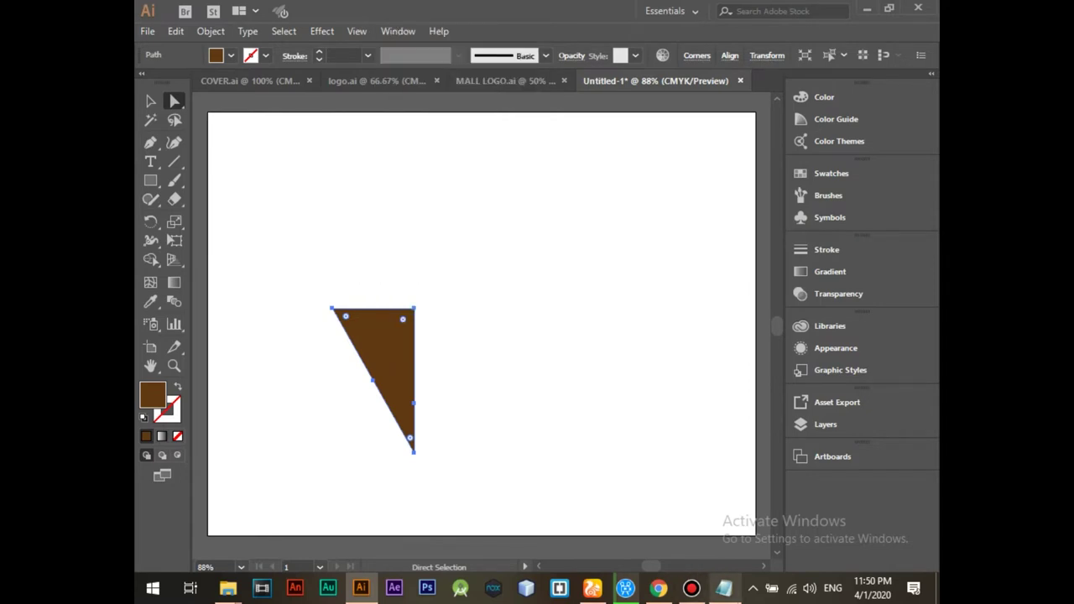
Step: In Notepad, replace the note text with 'ctrl c to copy'
{"action": "left_click", "coordinate": [724, 588]}
{"action": "key", "text": "ctrl+a"}
{"action": "type", "text": "ctrl"}
{"action": "type", "text": "c to co"}
{"action": "type", "text": "y"}
Step: Add the line 'ctrl + v to paste', then go back to Illustrator's Selection tool
{"action": "key", "text": "Return"}
{"action": "type", "text": "a"}
{"action": "type", "text": "ty"}
{"action": "key", "text": "BackSpace"}
{"action": "key", "text": "BackSpace"}
{"action": "type", "text": "trl + v to paste"}
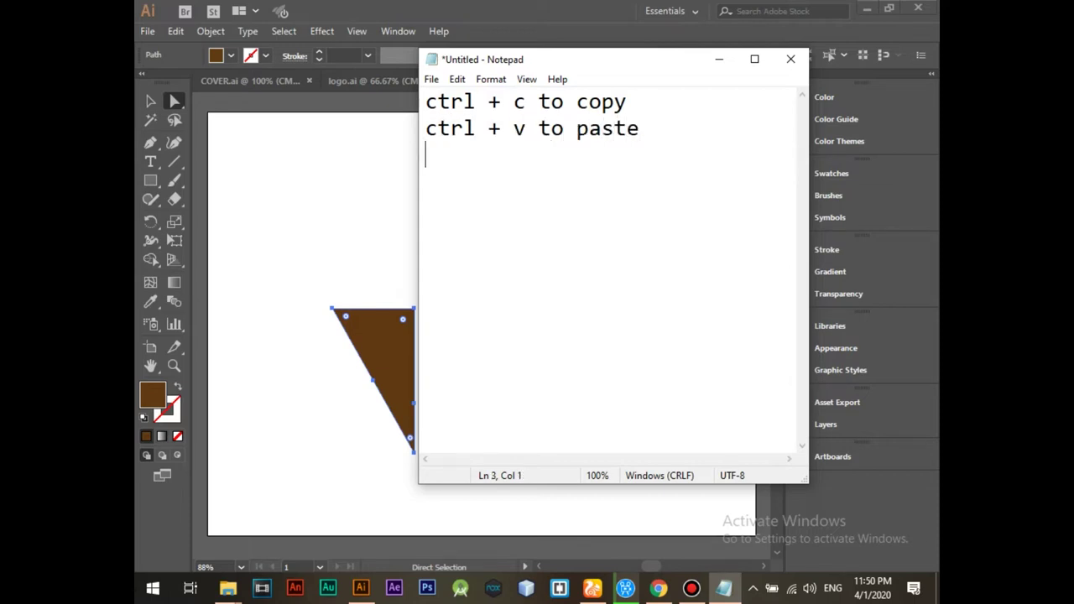
{"action": "key", "text": "alt+Tab"}
{"action": "key", "text": "v"}
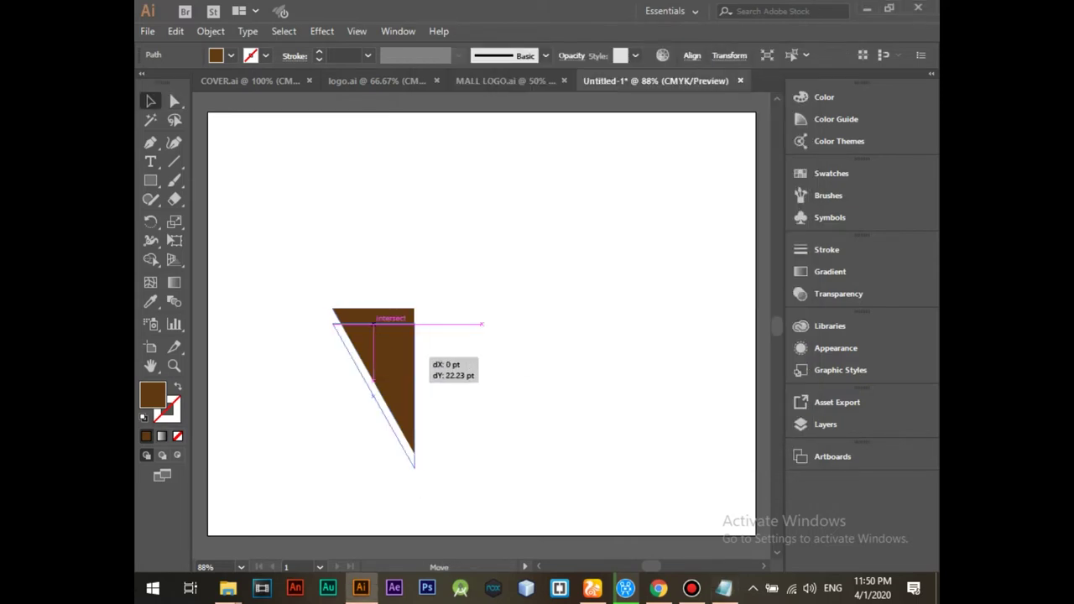
Step: Copy and paste the brown triangle, placing the duplicate beside the original
{"action": "mouse_move", "coordinate": [386, 361]}
{"action": "left_mouse_down"}
{"action": "mouse_move", "coordinate": [466, 359]}
{"action": "mouse_move", "coordinate": [402, 365]}
{"action": "left_mouse_up"}
{"action": "key", "text": "a"}
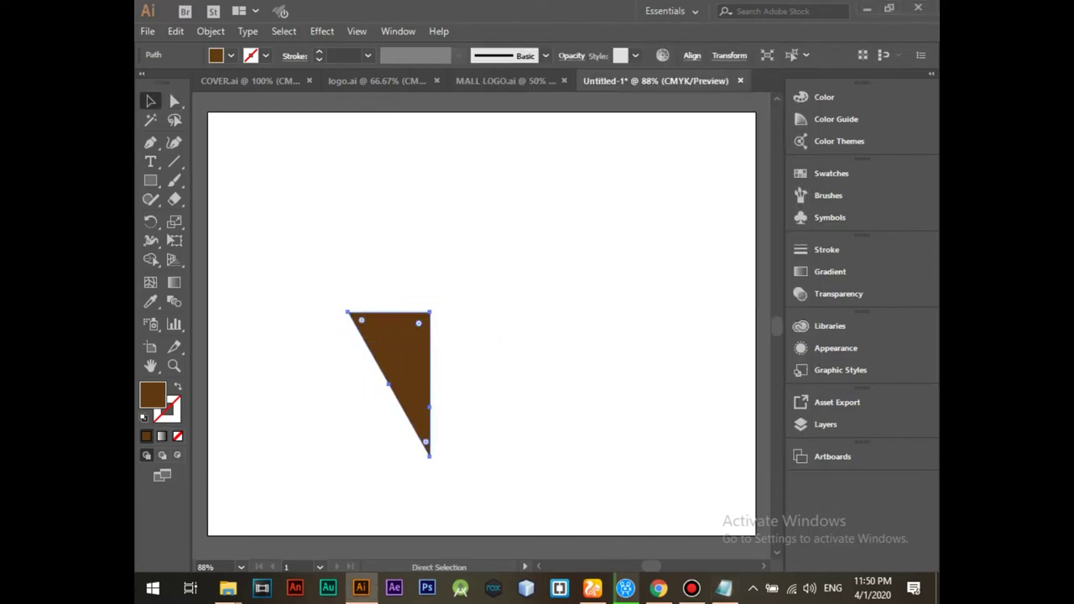
{"action": "key", "text": "v"}
{"action": "key", "text": "ctrl+c"}
{"action": "key", "text": "ctrl+v"}
{"action": "left_click_drag", "start_coordinate": [492, 329], "coordinate": [483, 390]}
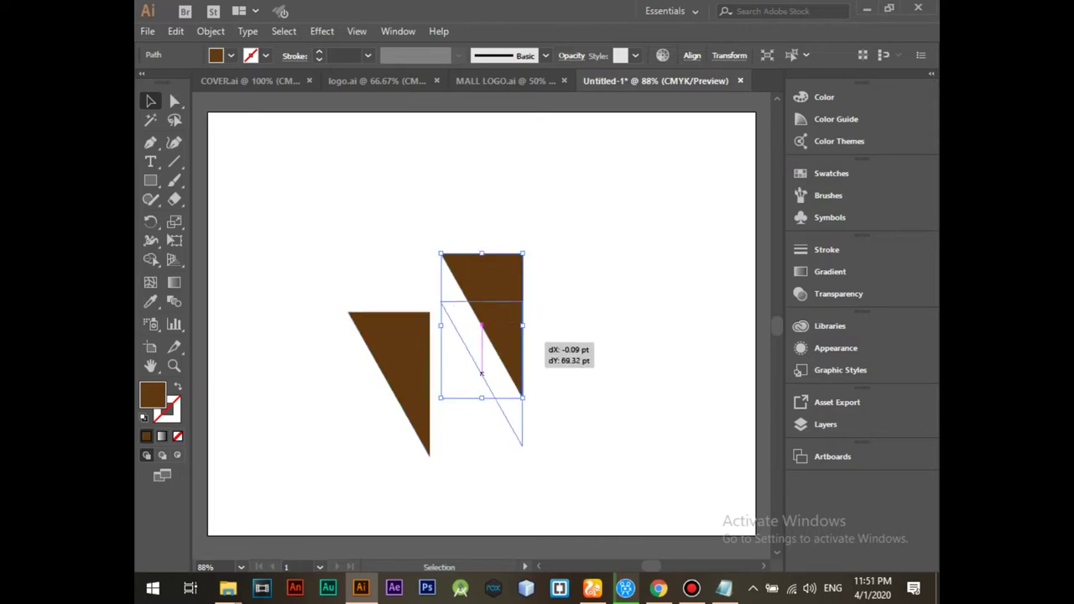
Step: Fill the duplicate tan and reflect it to mirror the original triangle
{"action": "left_click", "coordinate": [231, 56]}
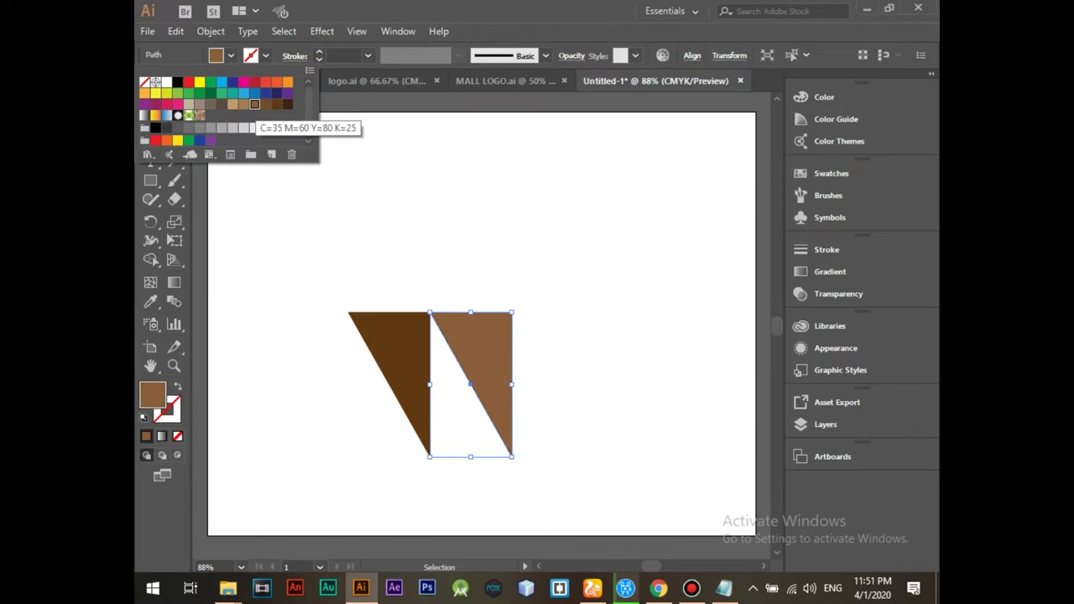
{"action": "left_click", "coordinate": [244, 104]}
{"action": "key", "text": "Escape"}
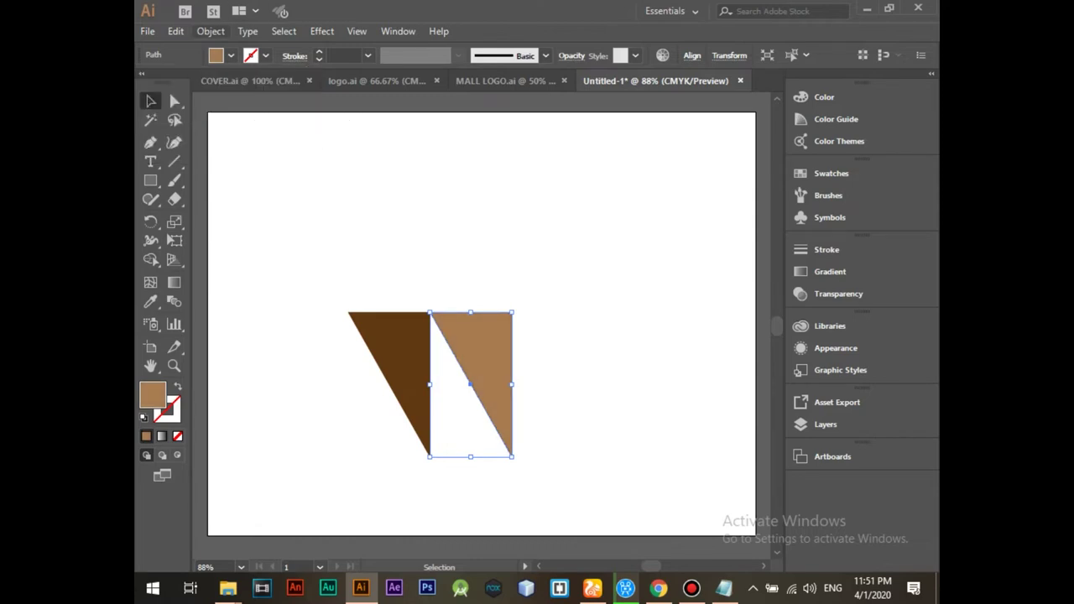
{"action": "left_click", "coordinate": [211, 31]}
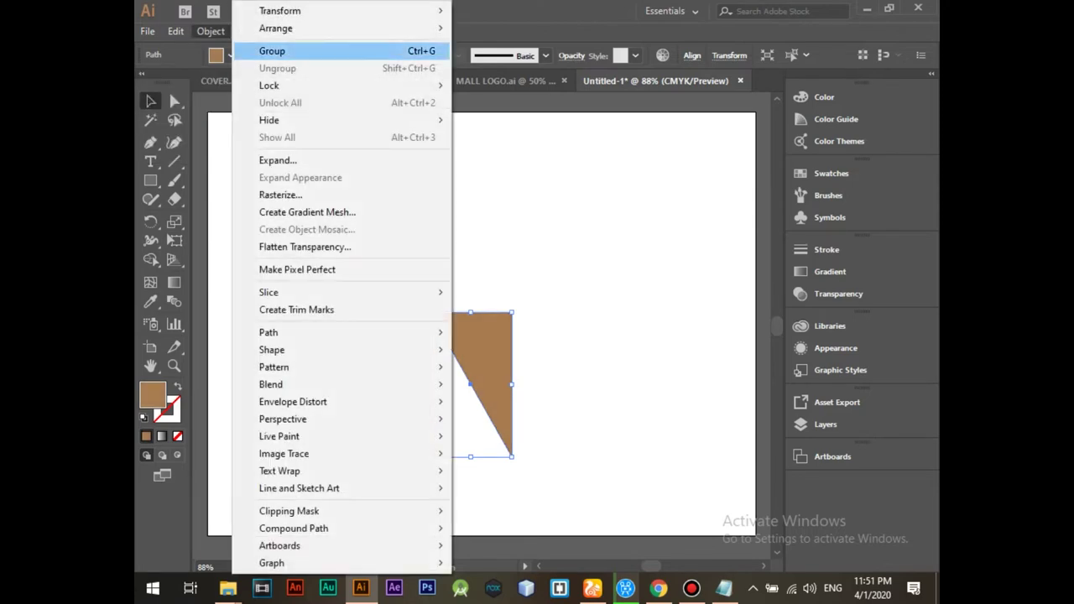
{"action": "left_click", "coordinate": [492, 67]}
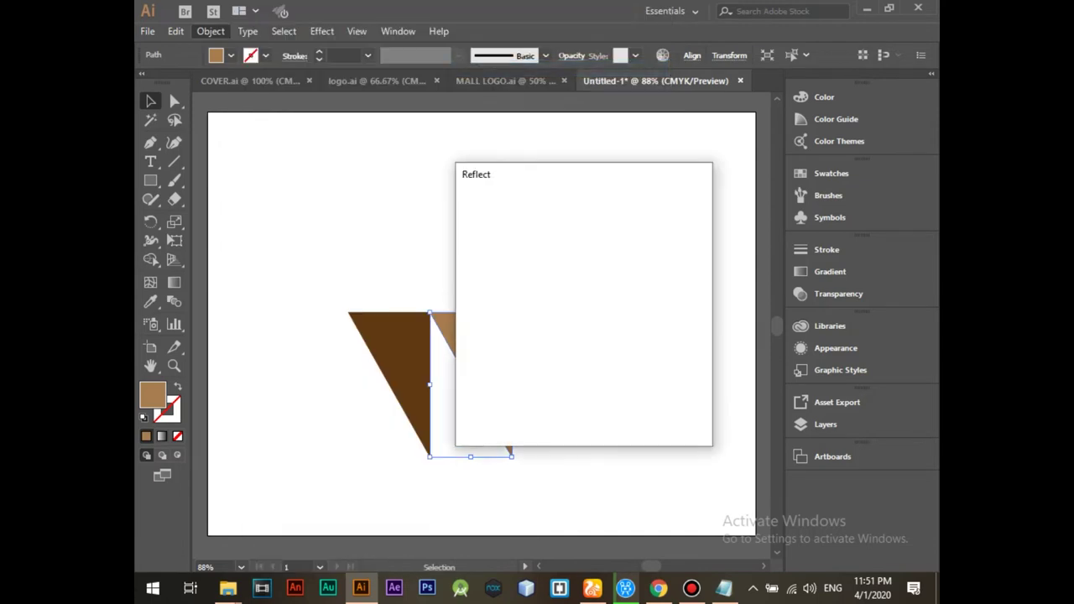
{"action": "left_click", "coordinate": [586, 412]}
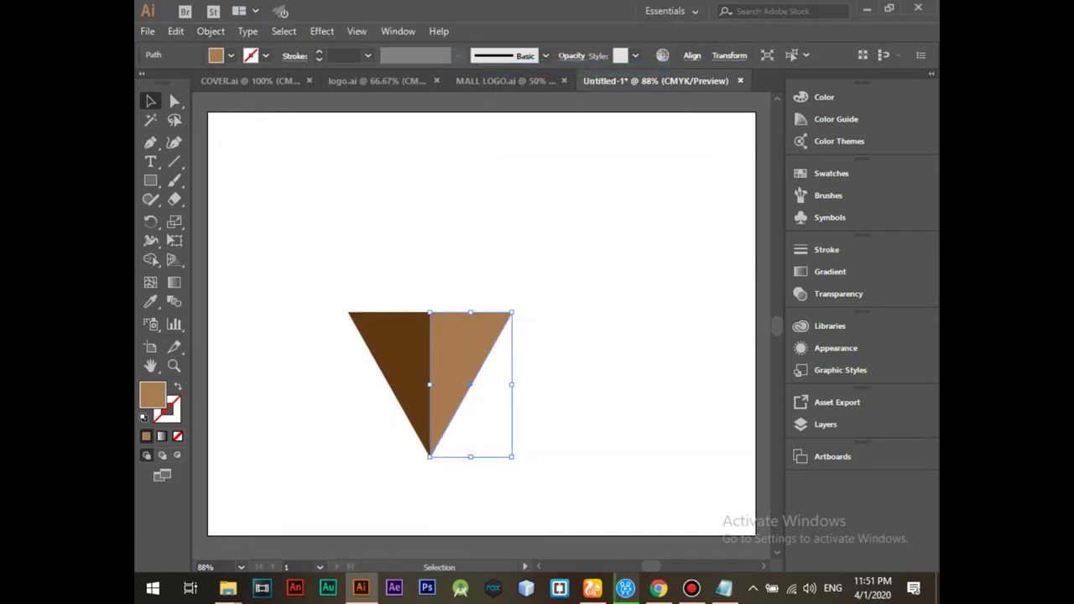
Step: Stretch both triangle halves taller downward, then start the Notepad line 'or press alt and drag that'
{"action": "left_click_drag", "start_coordinate": [529, 468], "coordinate": [330, 420]}
{"action": "left_click_drag", "start_coordinate": [430, 456], "coordinate": [430, 484]}
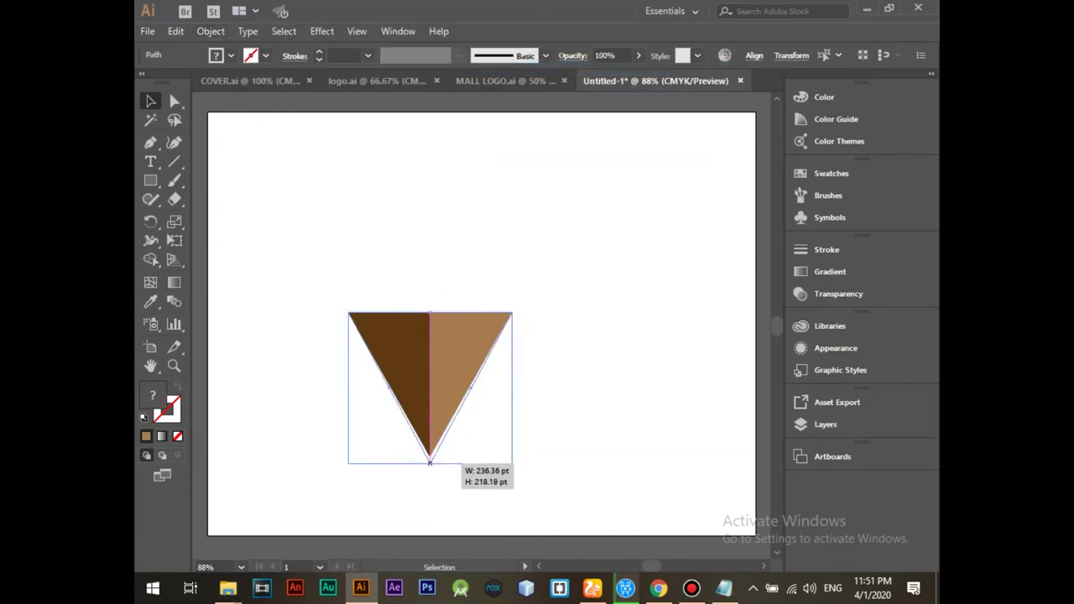
{"action": "scroll", "coordinate": [482, 319], "scroll_direction": "down", "scroll_amount": 1}
{"action": "key", "text": "ctrl+shift+a"}
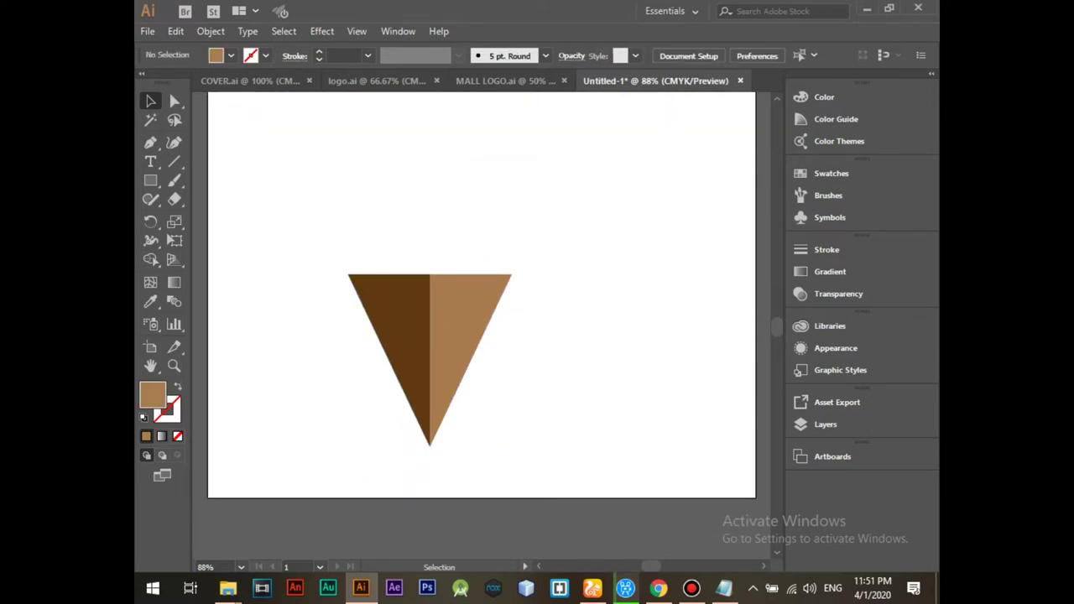
{"action": "key", "text": "a"}
{"action": "left_click_drag", "start_coordinate": [344, 228], "coordinate": [554, 483]}
{"action": "key", "text": "v"}
{"action": "key", "text": "a"}
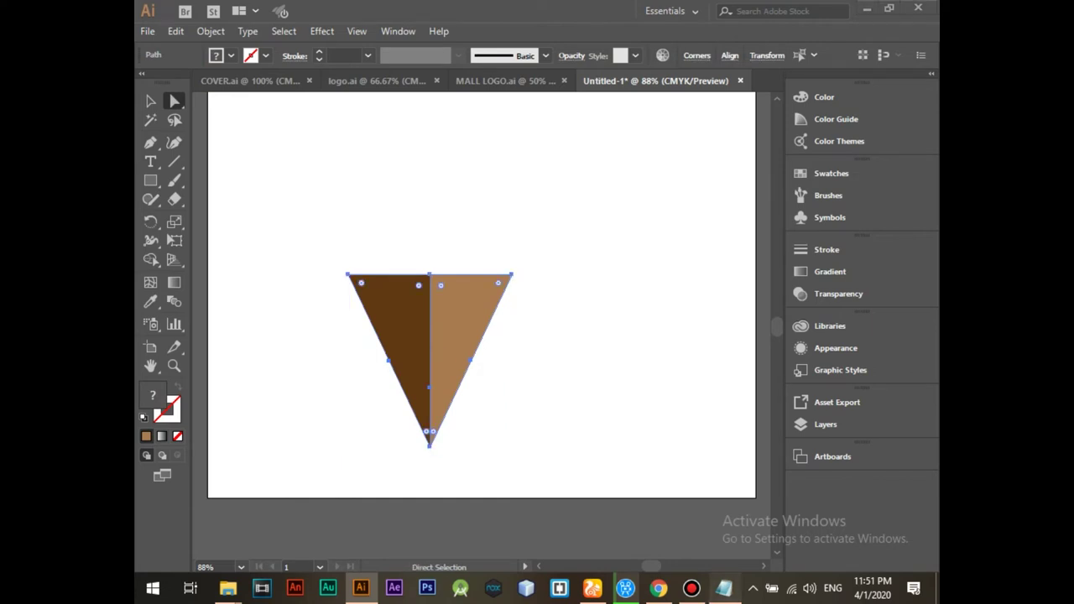
{"action": "left_click", "coordinate": [724, 587]}
{"action": "type", "text": "or p"}
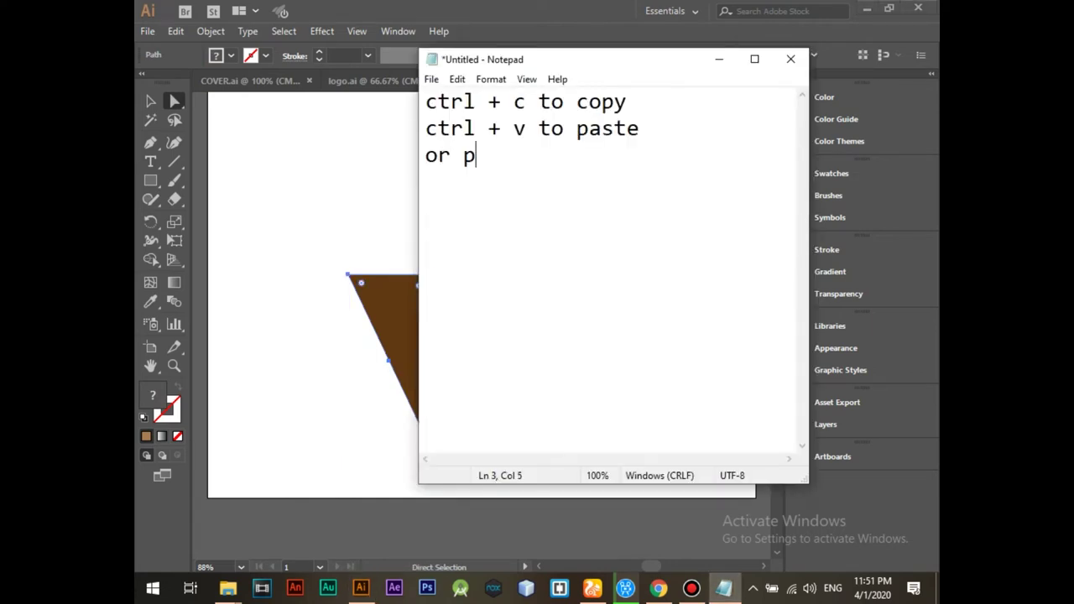
{"action": "type", "text": "ress alt and dragthat"}
Step: Finish the tip with 'object or shape', then Alt-drag a copy of the two-tone tip rightward
{"action": "key", "text": "Return"}
{"action": "type", "text": "s"}
{"action": "key", "text": "BackSpace"}
{"action": "type", "text": "object or ch"}
{"action": "key", "text": "BackSpace"}
{"action": "key", "text": "BackSpace"}
{"action": "type", "text": "shape"}
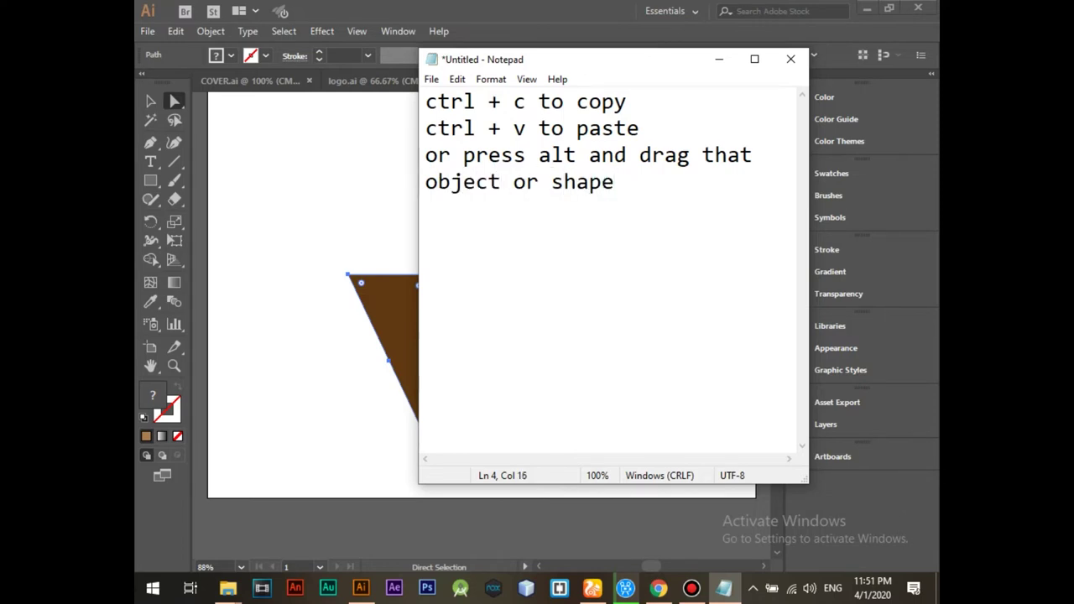
{"action": "key", "text": "alt+Tab"}
{"action": "left_click_drag", "start_coordinate": [430, 312], "coordinate": [621, 331]}
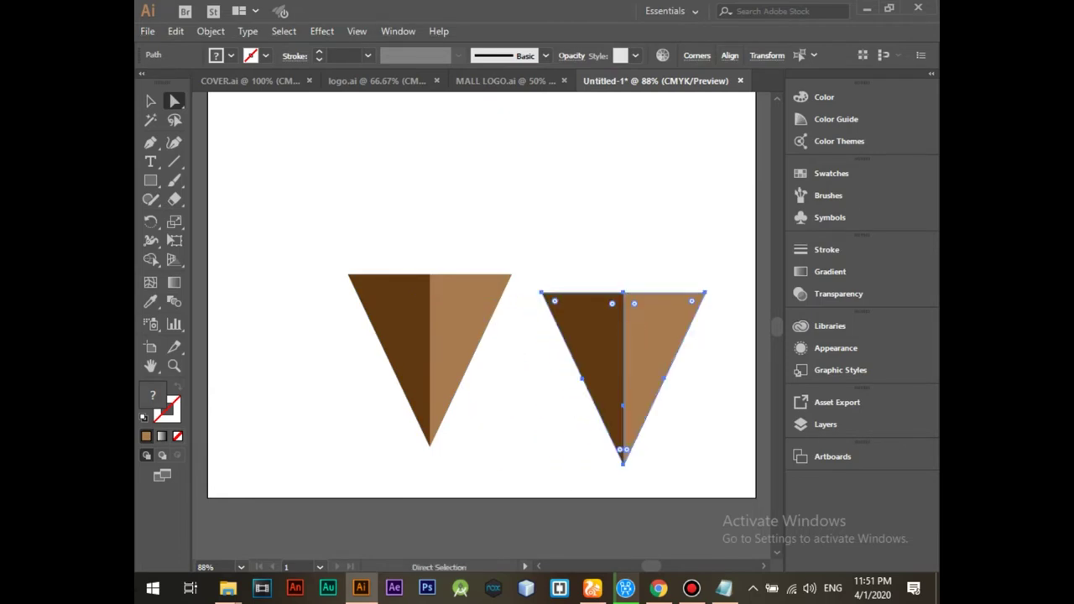
Step: Raise the copy's top point, then select the kite and scale it down to a small size
{"action": "mouse_move", "coordinate": [604, 247]}
{"action": "left_mouse_down"}
{"action": "mouse_move", "coordinate": [643, 294]}
{"action": "mouse_move", "coordinate": [623, 243]}
{"action": "left_mouse_up"}
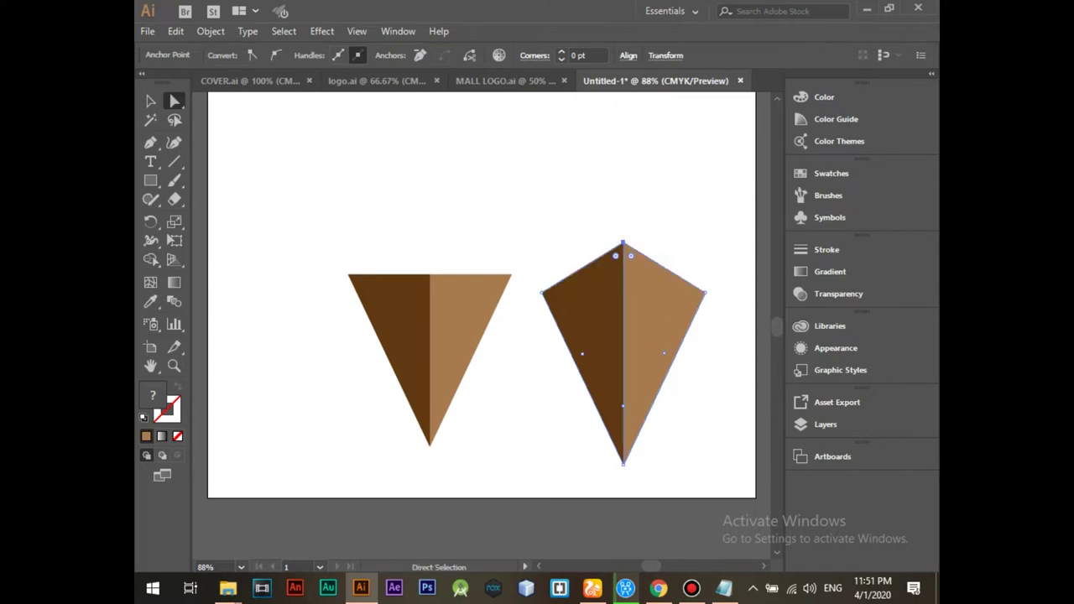
{"action": "key", "text": "v"}
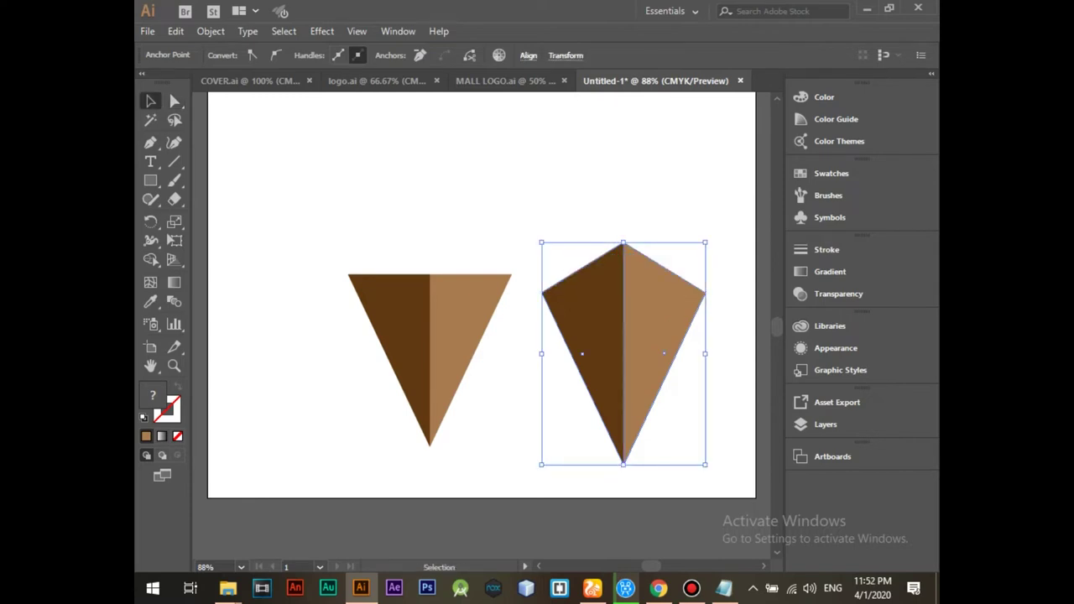
{"action": "left_click_drag", "start_coordinate": [664, 353], "coordinate": [492, 312]}
{"action": "key", "text": "ctrl+z"}
{"action": "left_click_drag", "start_coordinate": [570, 162], "coordinate": [695, 395]}
{"action": "mouse_move", "coordinate": [707, 464]}
{"action": "left_mouse_down"}
{"action": "mouse_move", "coordinate": [599, 298]}
{"action": "mouse_move", "coordinate": [511, 346]}
{"action": "mouse_move", "coordinate": [430, 417]}
{"action": "mouse_move", "coordinate": [430, 477]}
{"action": "left_mouse_up"}
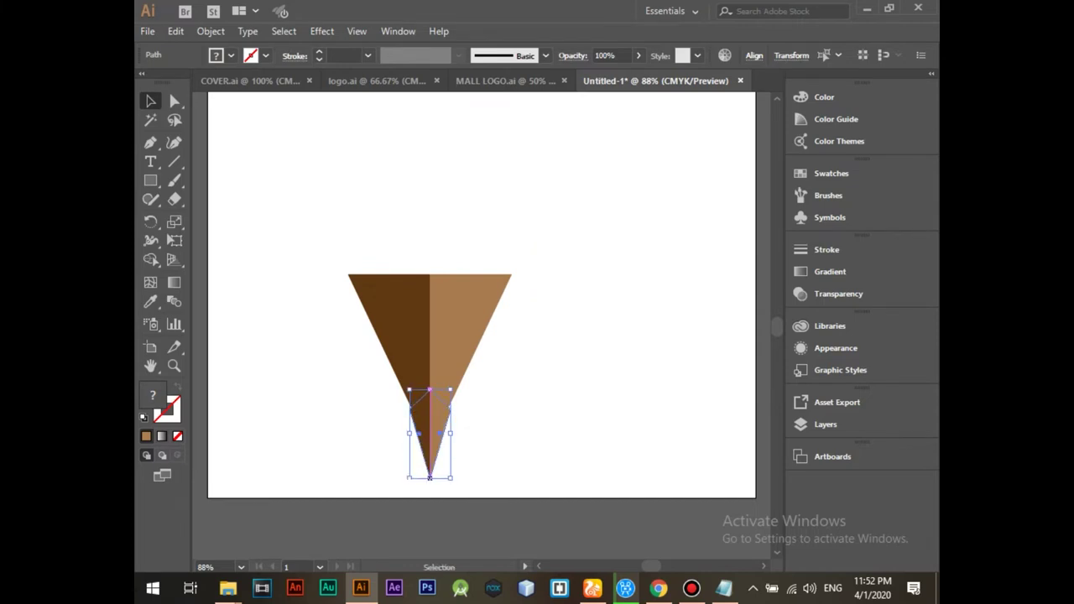
Step: Fill the small tip's halves dark grey and darker grey, then pull the cone's top centre into a peak
{"action": "key", "text": "ctrl+shift+a"}
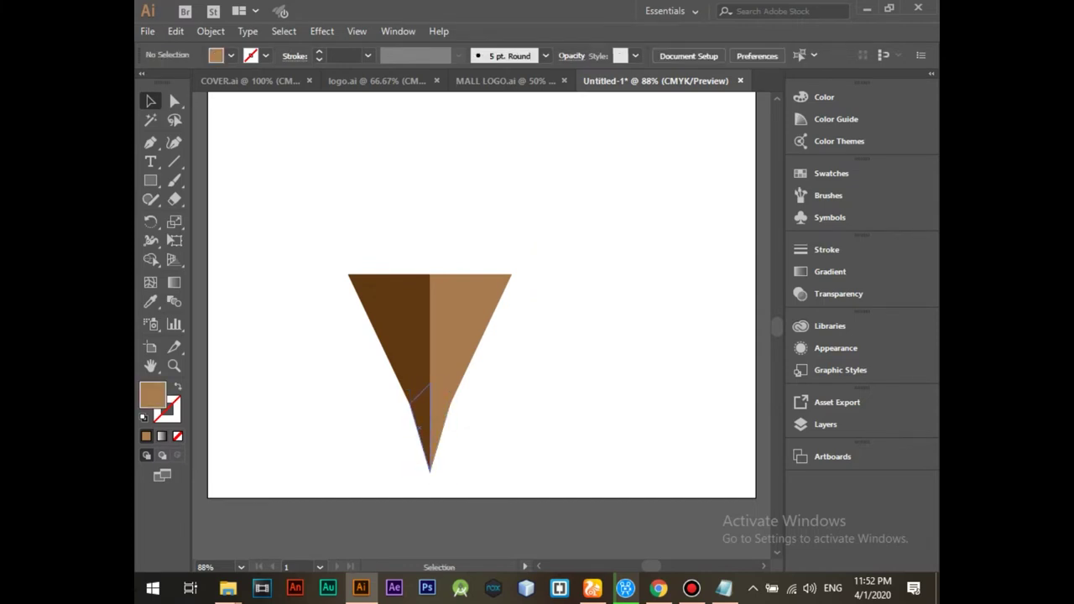
{"action": "left_click", "coordinate": [438, 427]}
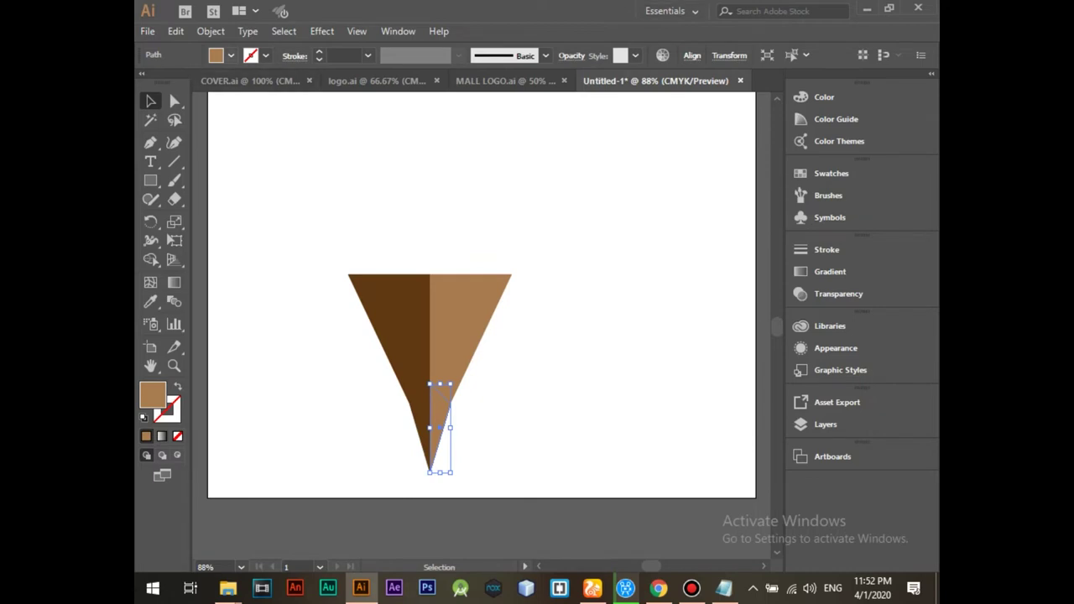
{"action": "left_click", "coordinate": [230, 55]}
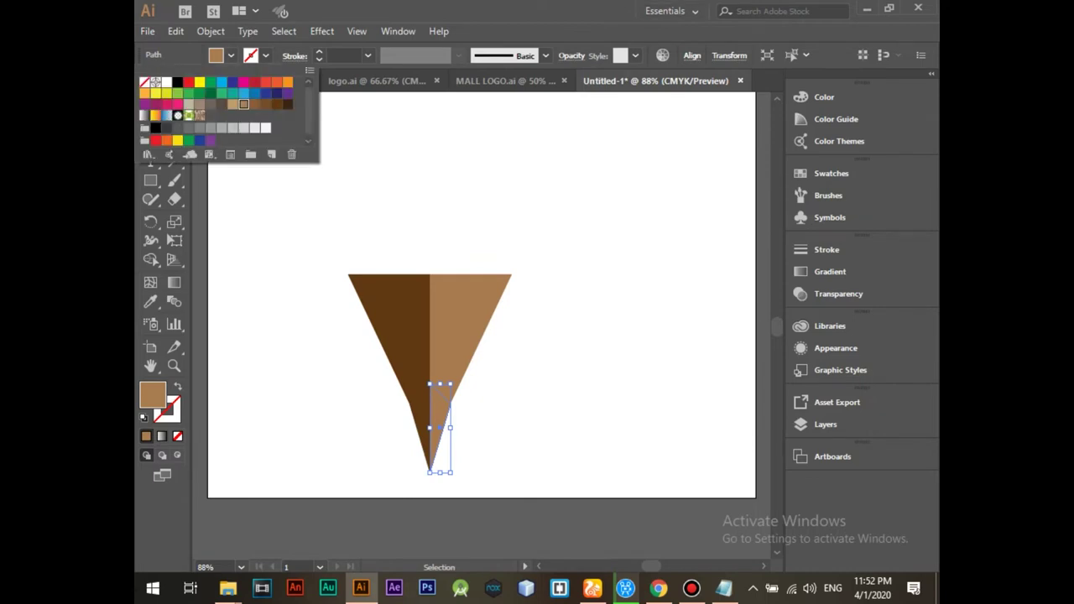
{"action": "left_click", "coordinate": [178, 127]}
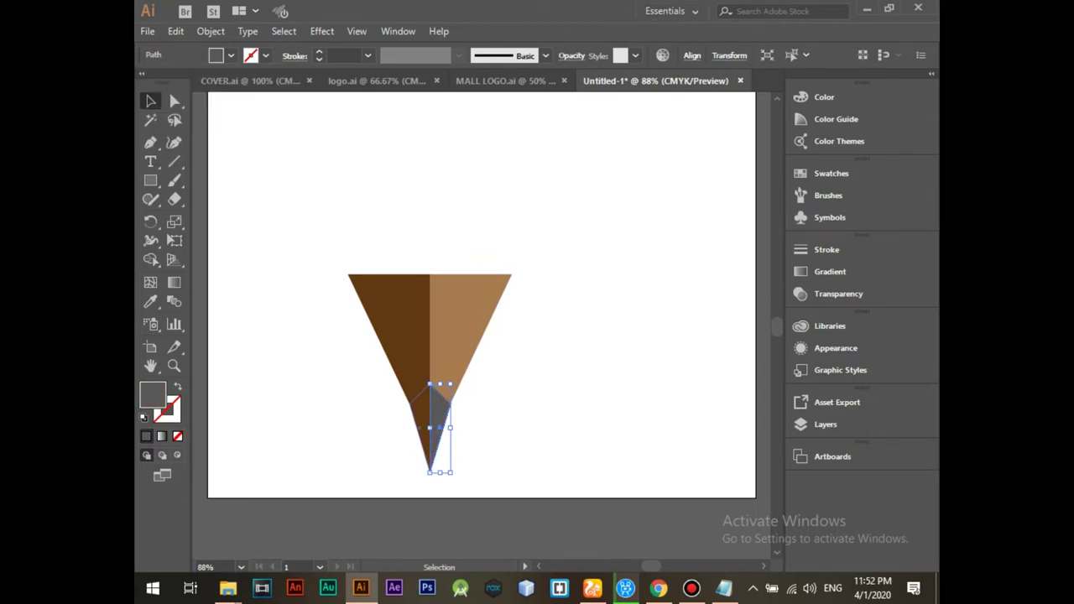
{"action": "left_click", "coordinate": [407, 391]}
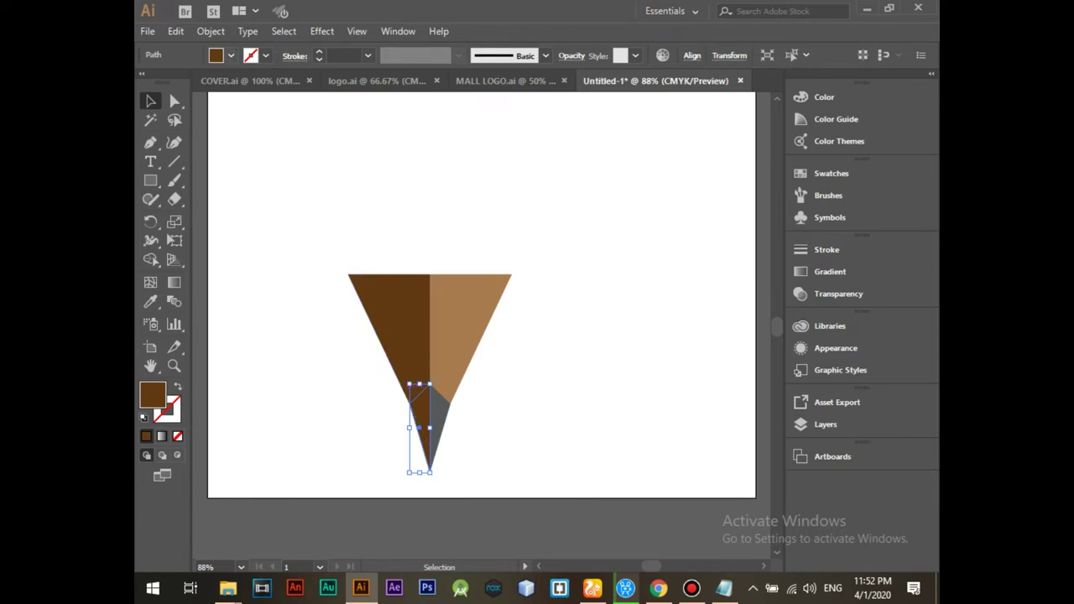
{"action": "left_click", "coordinate": [231, 56]}
{"action": "left_click", "coordinate": [167, 128]}
{"action": "key", "text": "Escape"}
{"action": "key", "text": "ctrl+shift+a"}
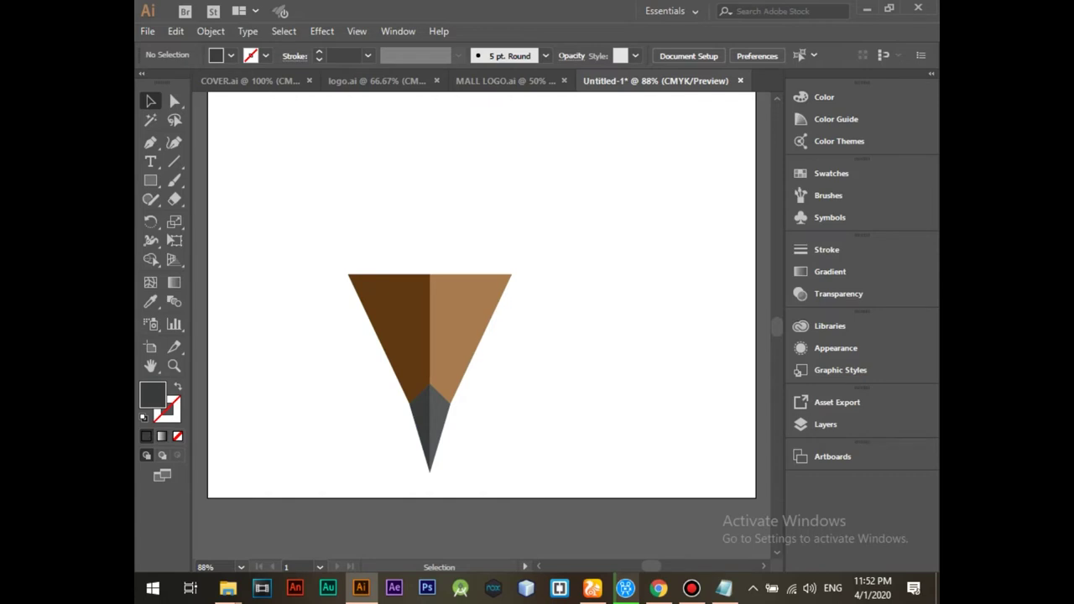
{"action": "left_click", "coordinate": [174, 101]}
{"action": "mouse_move", "coordinate": [412, 221]}
{"action": "left_mouse_down"}
{"action": "mouse_move", "coordinate": [445, 295]}
{"action": "mouse_move", "coordinate": [430, 212]}
{"action": "left_mouse_up"}
Step: Scale the whole pencil tip down, then draw a dark rectangle above it
{"action": "scroll", "coordinate": [430, 211], "scroll_direction": "up", "scroll_amount": 4}
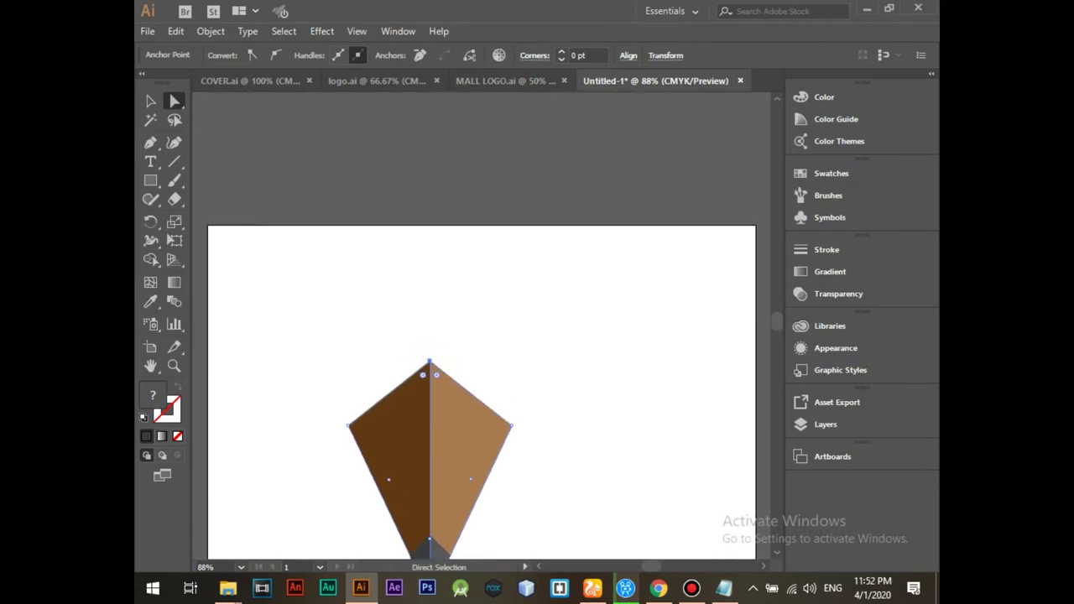
{"action": "scroll", "coordinate": [430, 378], "scroll_direction": "down", "scroll_amount": 4}
{"action": "key", "text": "v"}
{"action": "left_click_drag", "start_coordinate": [304, 186], "coordinate": [343, 206]}
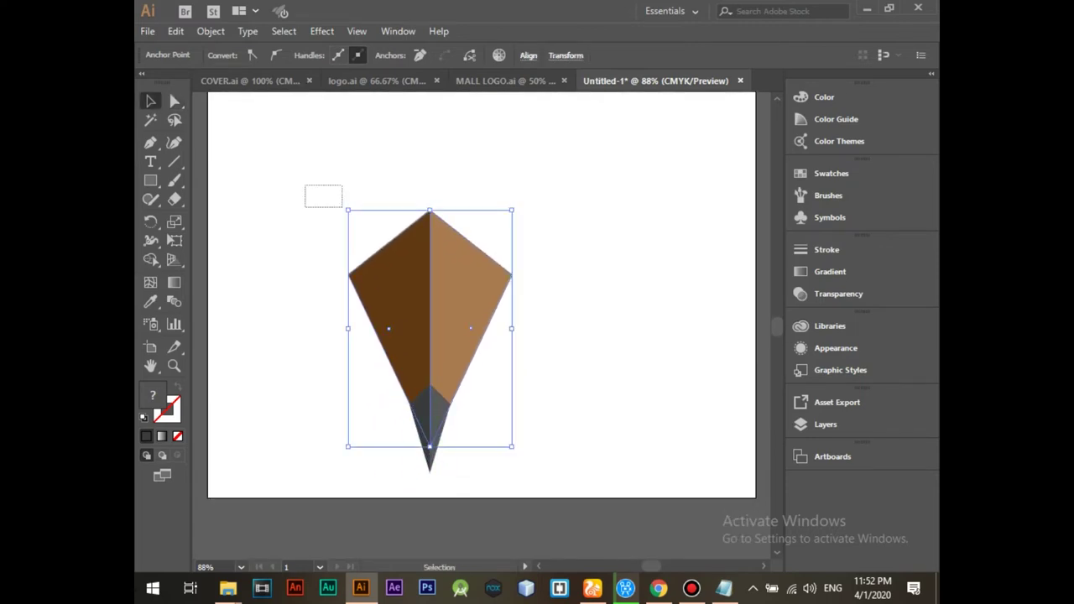
{"action": "scroll", "coordinate": [481, 294], "scroll_direction": "down", "scroll_amount": 1}
{"action": "left_click_drag", "start_coordinate": [512, 185], "coordinate": [446, 282]}
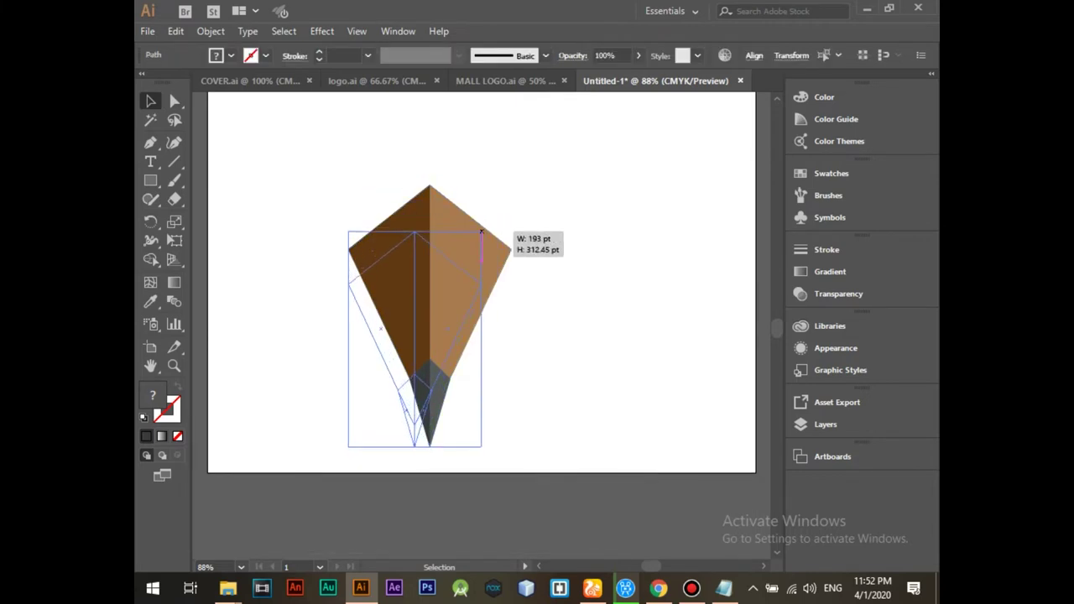
{"action": "left_click_drag", "start_coordinate": [446, 283], "coordinate": [445, 283]}
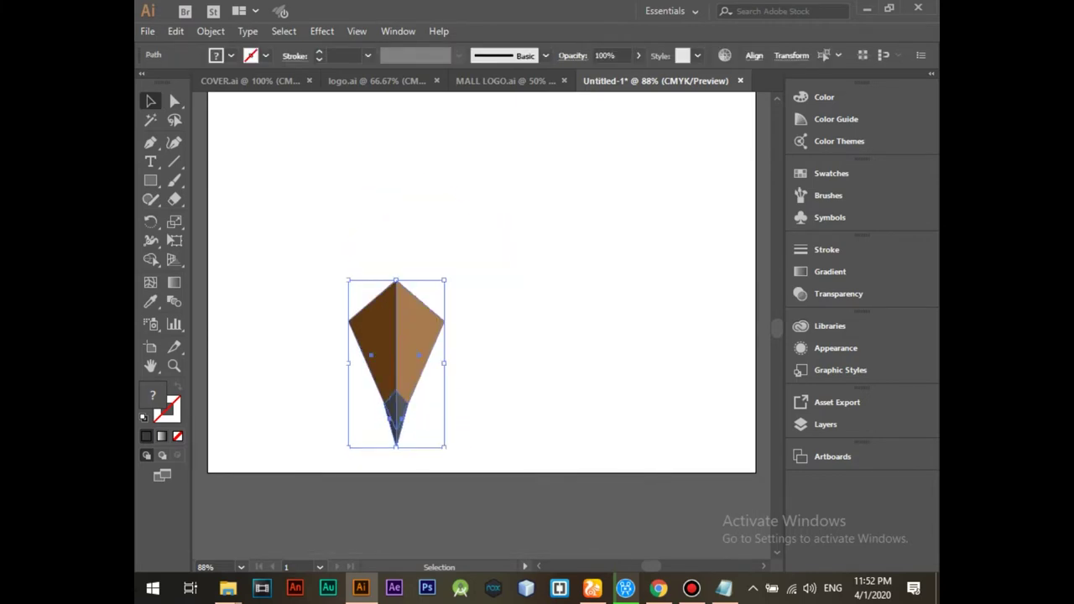
{"action": "key", "text": "ctrl+shift+a"}
{"action": "scroll", "coordinate": [482, 294], "scroll_direction": "up", "scroll_amount": 1}
{"action": "key", "text": "m"}
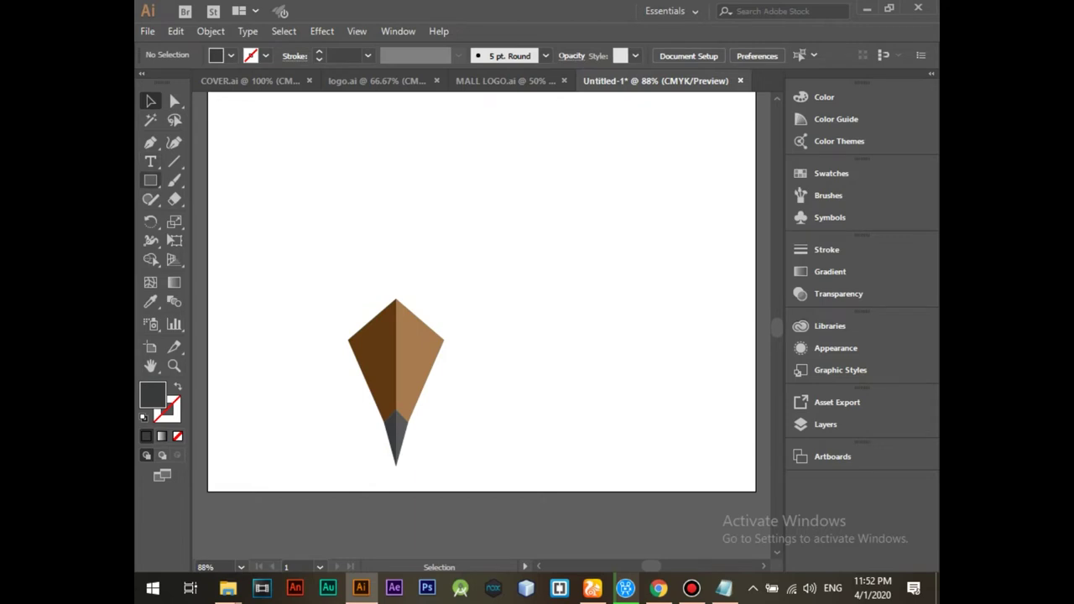
{"action": "left_click_drag", "start_coordinate": [327, 154], "coordinate": [395, 298]}
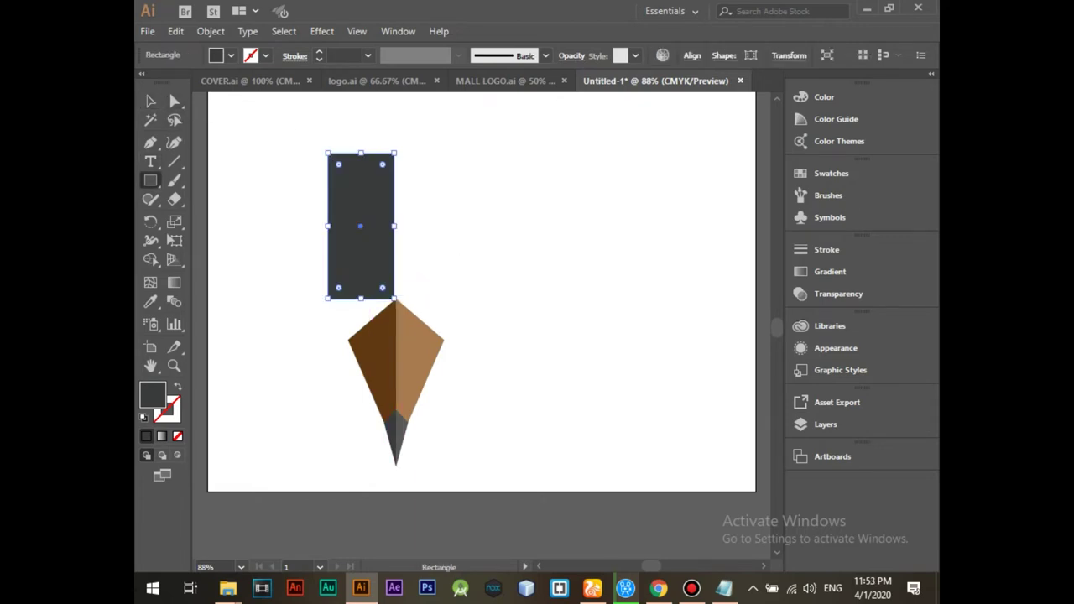
Step: Narrow the dark rectangle and move its bottom corners onto the tip's left corner and peak
{"action": "left_click", "coordinate": [152, 101]}
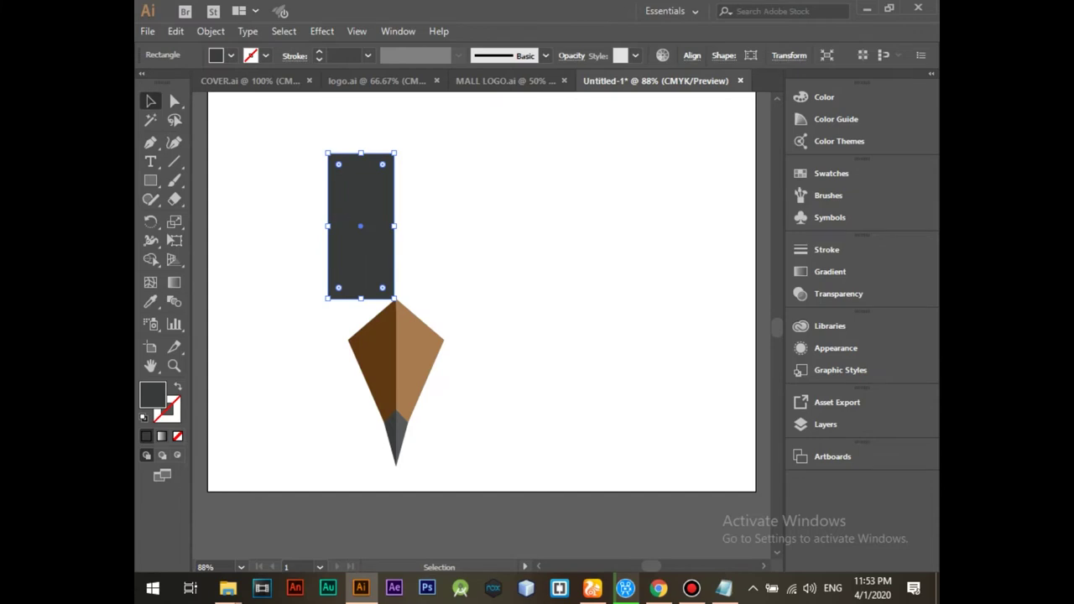
{"action": "left_click_drag", "start_coordinate": [328, 226], "coordinate": [341, 225]}
{"action": "key", "text": "a"}
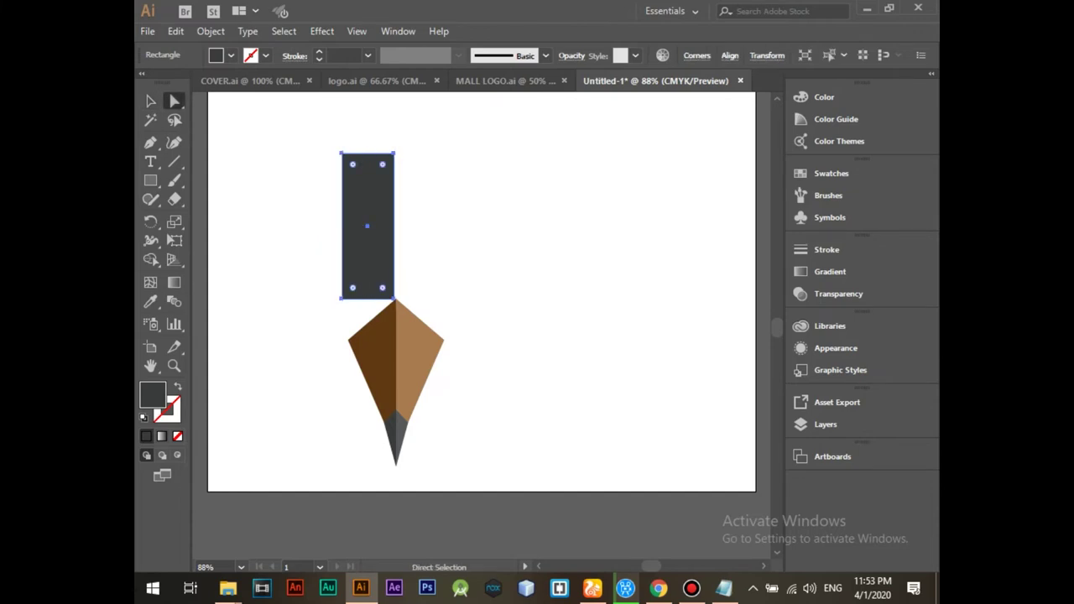
{"action": "left_click_drag", "start_coordinate": [342, 298], "coordinate": [348, 339]}
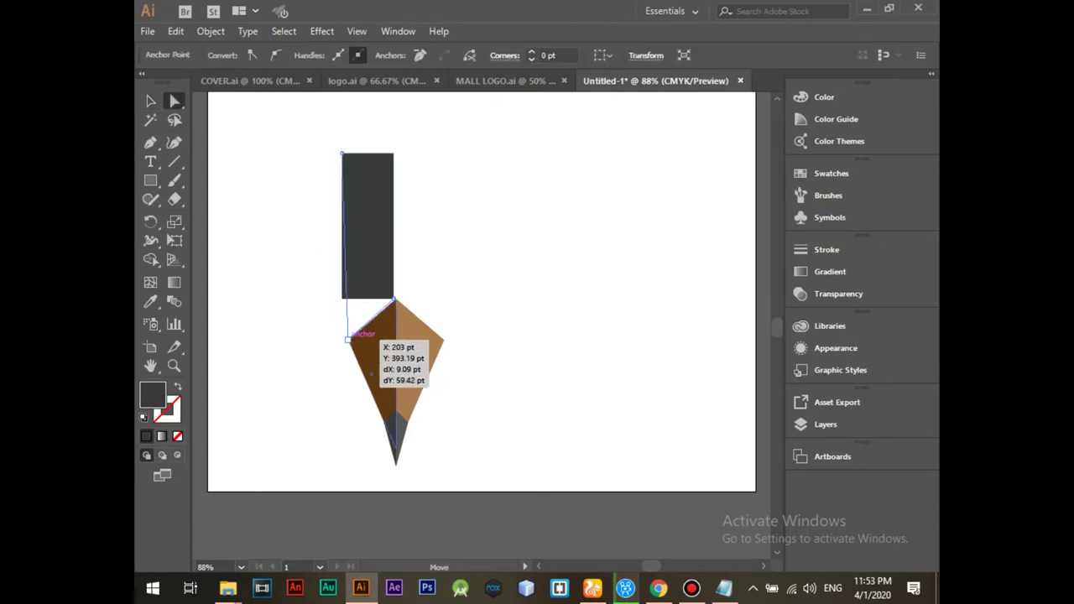
{"action": "mouse_move", "coordinate": [329, 139]}
{"action": "left_mouse_down"}
{"action": "mouse_move", "coordinate": [353, 164]}
{"action": "mouse_move", "coordinate": [348, 150]}
{"action": "left_mouse_up"}
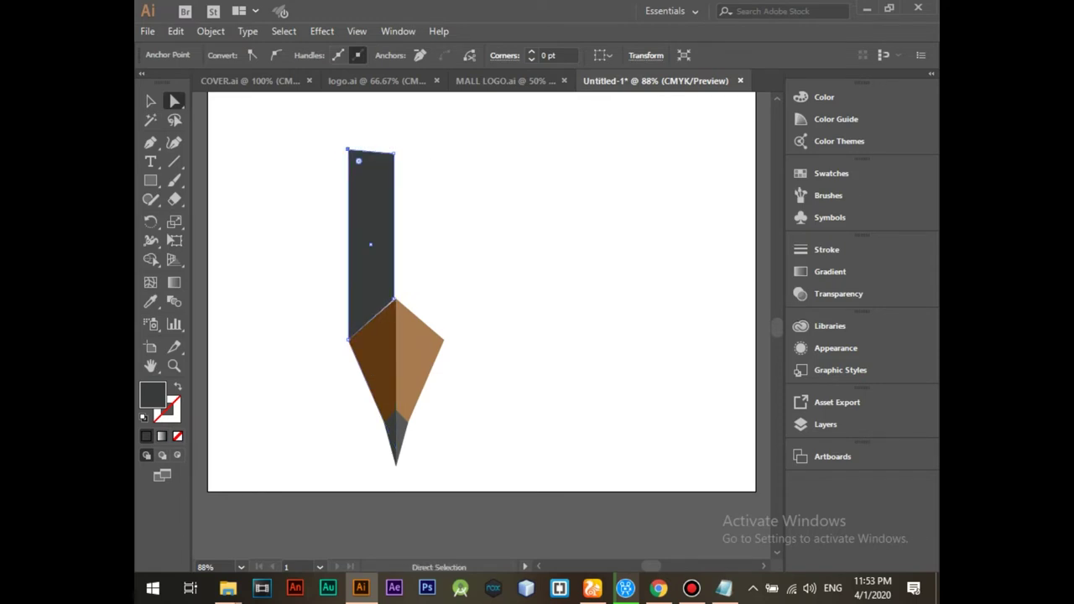
{"action": "left_click", "coordinate": [394, 299]}
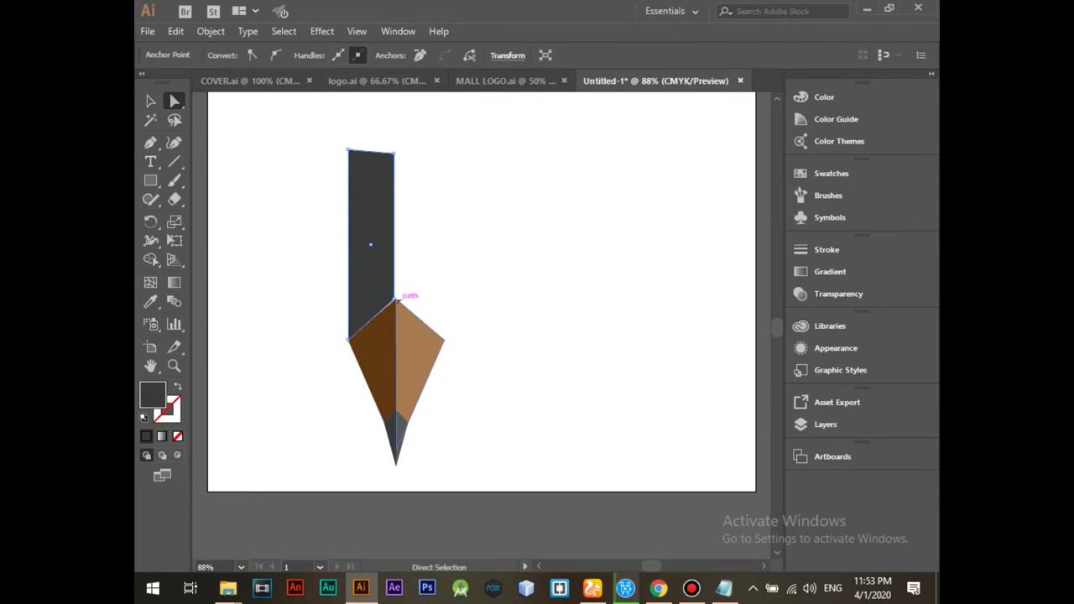
{"action": "left_click_drag", "start_coordinate": [395, 299], "coordinate": [395, 299]}
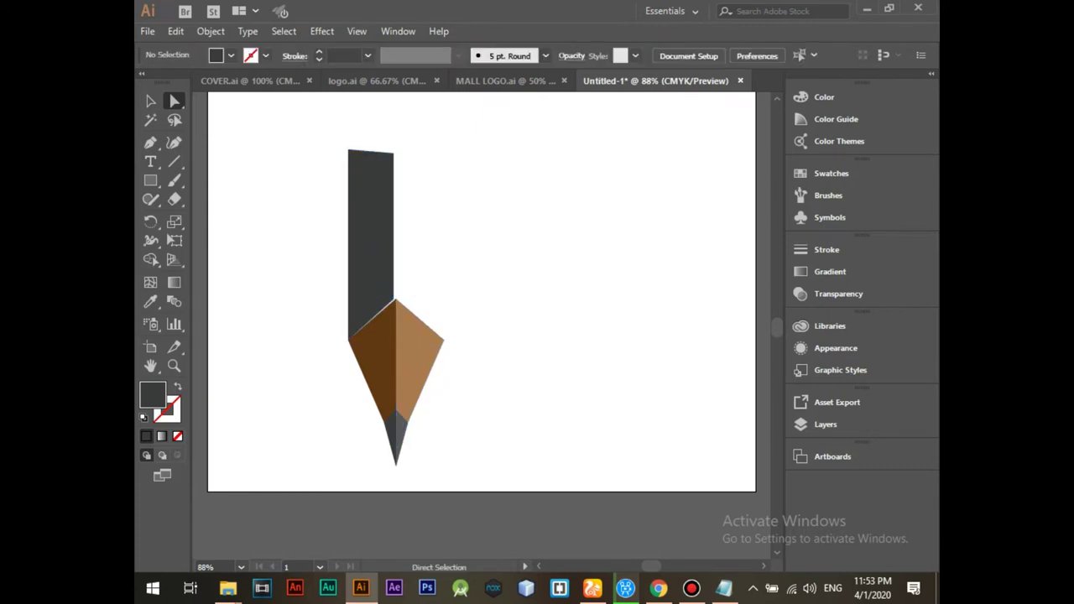
{"action": "left_click_drag", "start_coordinate": [370, 244], "coordinate": [371, 247]}
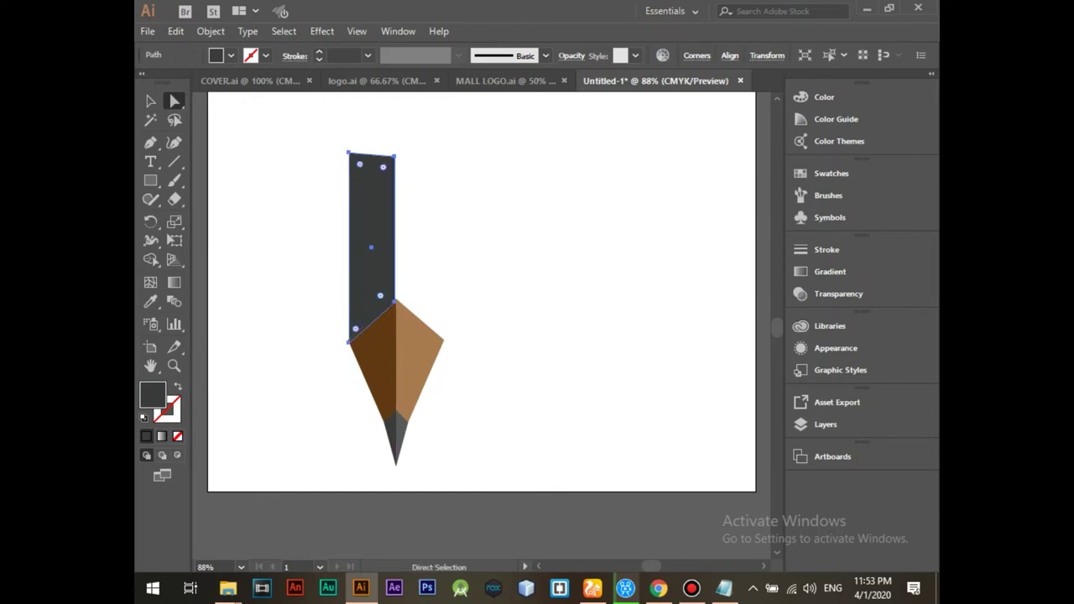
Step: Push the rectangle's right edge slightly outward and raise its right corners
{"action": "key", "text": "v"}
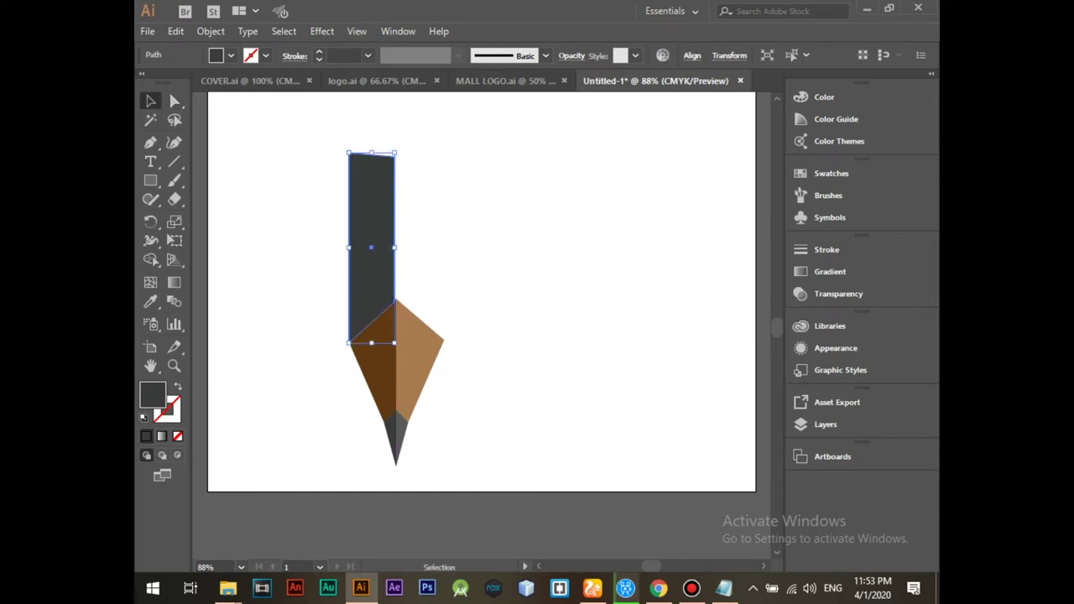
{"action": "key", "text": "ctrl+shift+a"}
{"action": "key", "text": "a"}
{"action": "left_click", "coordinate": [386, 178]}
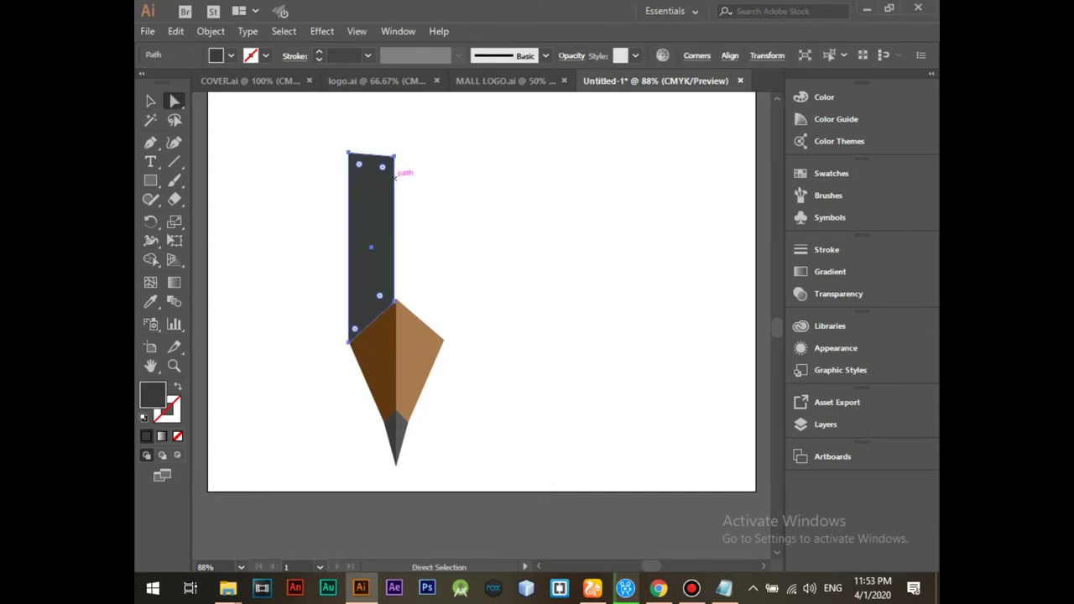
{"action": "left_click", "coordinate": [393, 154]}
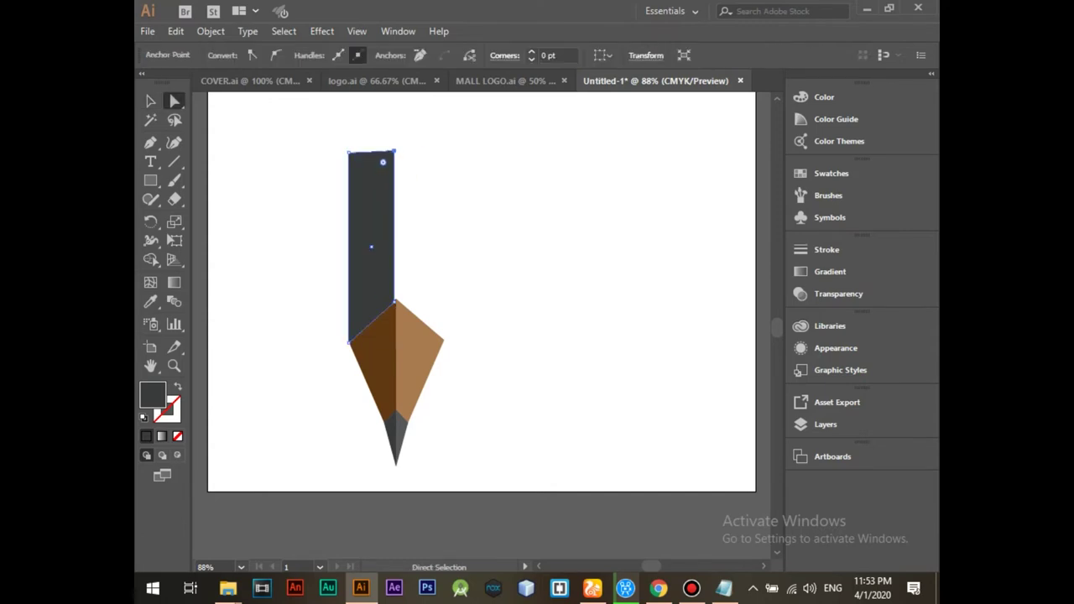
{"action": "left_click_drag", "start_coordinate": [394, 300], "coordinate": [396, 301]}
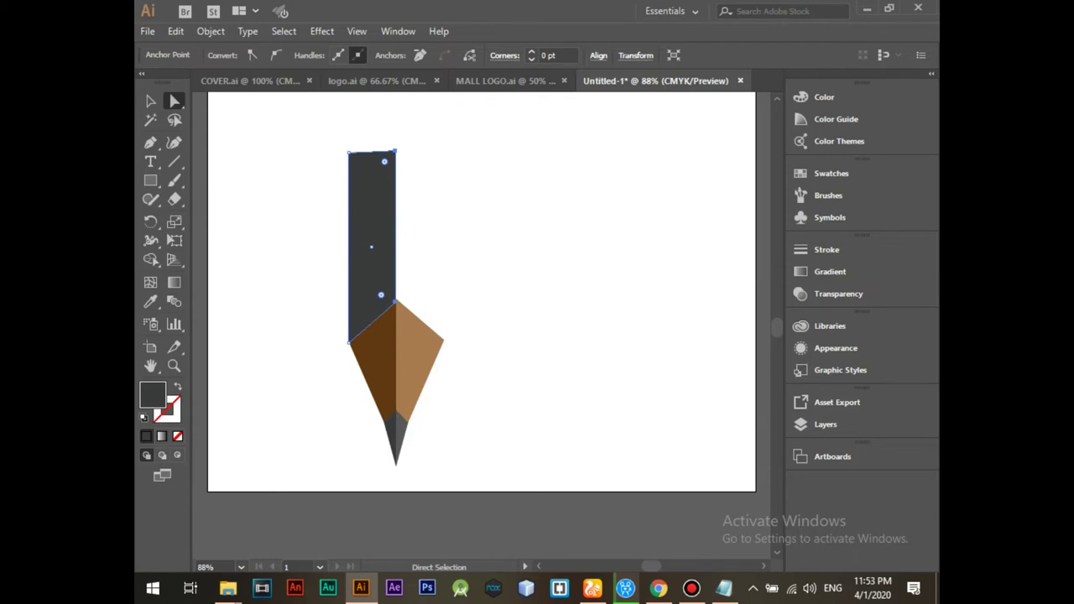
{"action": "key", "text": "Up"}
{"action": "key", "text": "Up"}
{"action": "left_click", "coordinate": [545, 252]}
{"action": "left_click", "coordinate": [371, 218]}
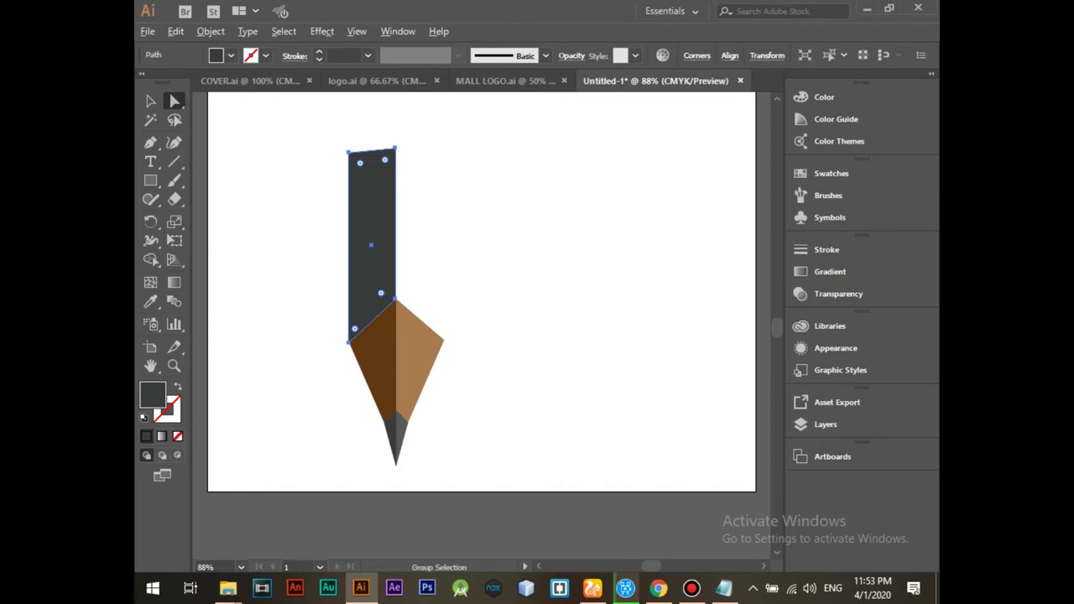
Step: Duplicate the dark panel, reflect it vertically, and fit it beside the left body piece
{"action": "key", "text": "v"}
{"action": "left_click_drag", "start_coordinate": [371, 245], "coordinate": [447, 226]}
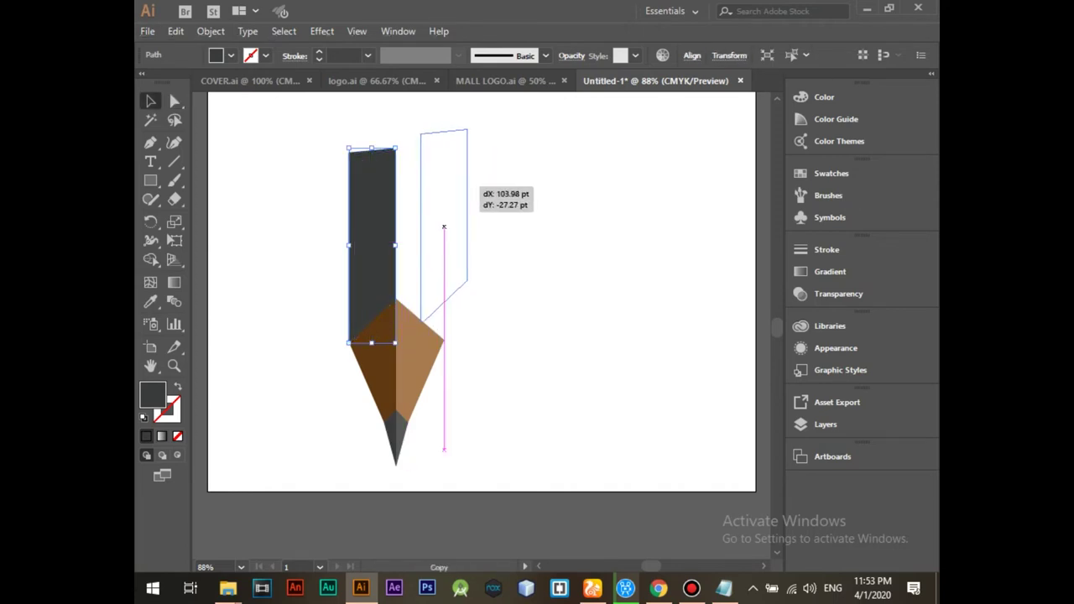
{"action": "left_click_drag", "start_coordinate": [424, 225], "coordinate": [401, 253]}
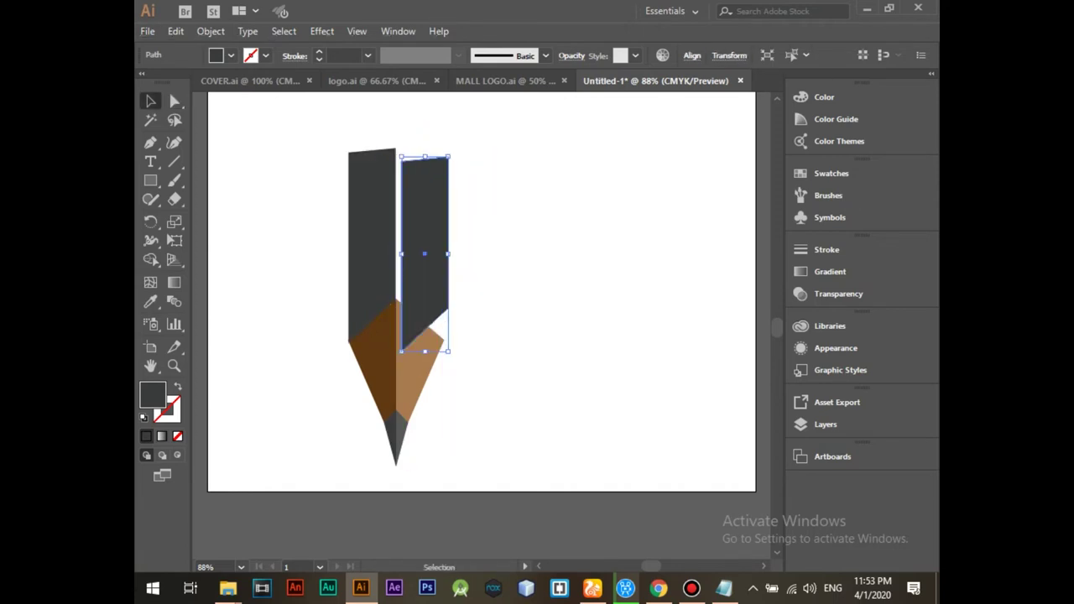
{"action": "left_click", "coordinate": [210, 31]}
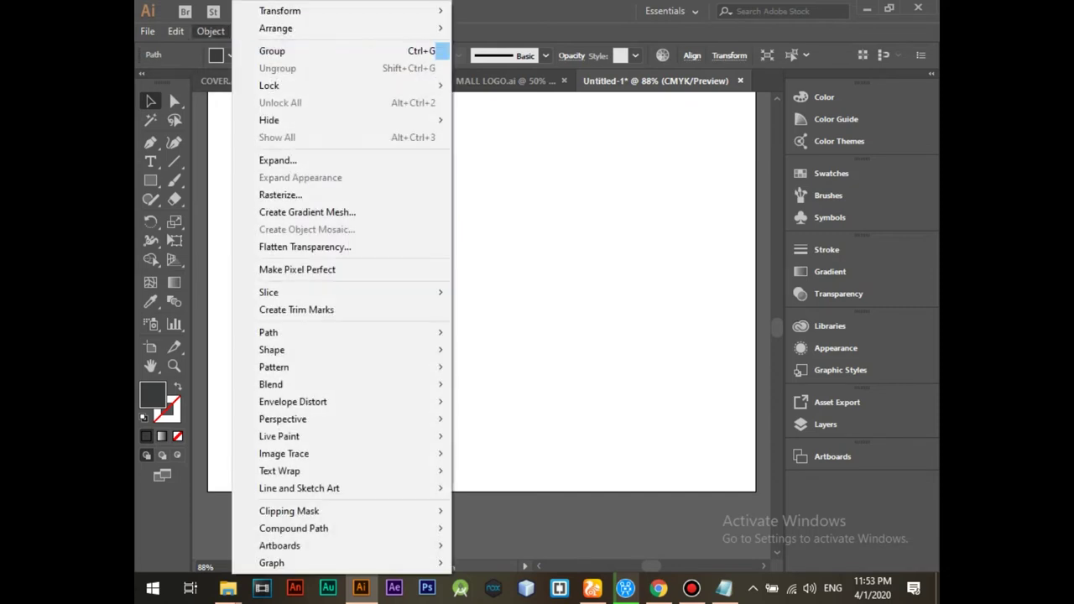
{"action": "left_click", "coordinate": [492, 68]}
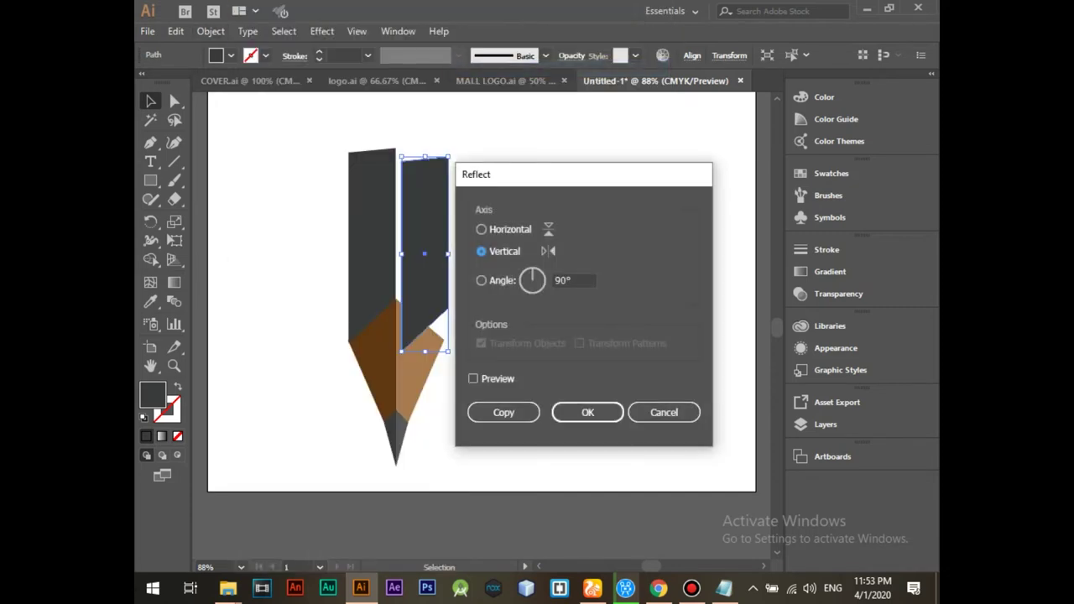
{"action": "key", "text": "Return"}
{"action": "left_click_drag", "start_coordinate": [425, 257], "coordinate": [420, 243]}
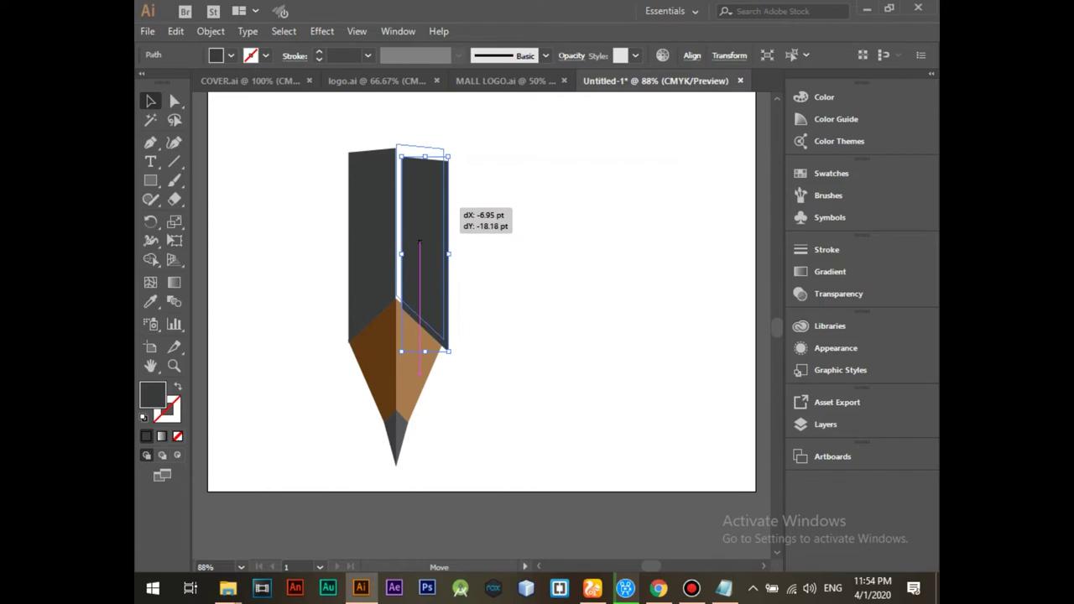
{"action": "left_click_drag", "start_coordinate": [420, 243], "coordinate": [414, 236]}
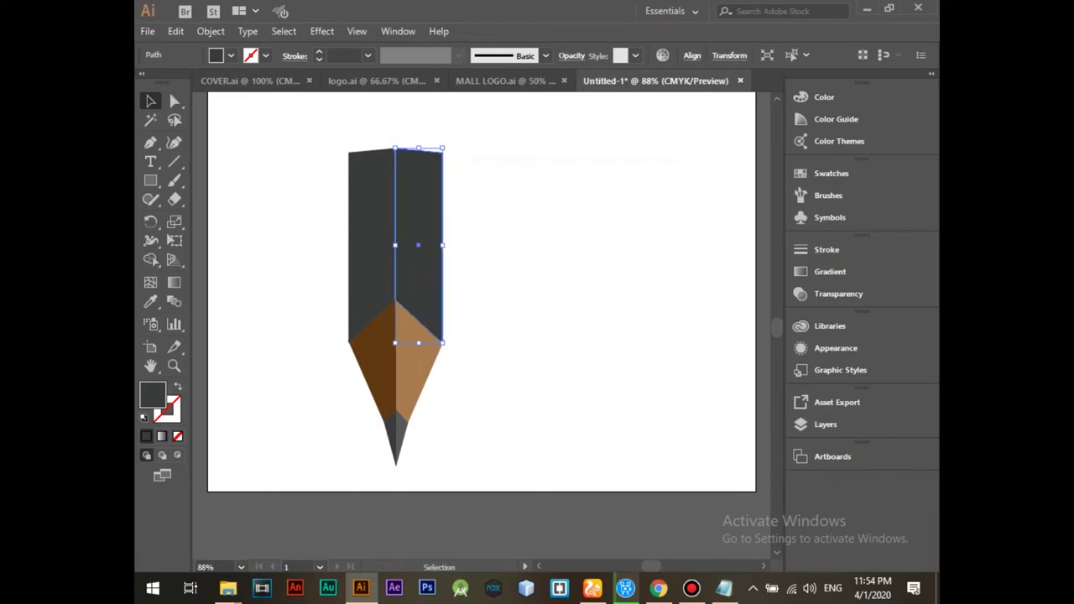
Step: Nudge the right piece's edge to align with the body and check both panels' fit
{"action": "left_click", "coordinate": [495, 277]}
{"action": "left_click", "coordinate": [441, 286]}
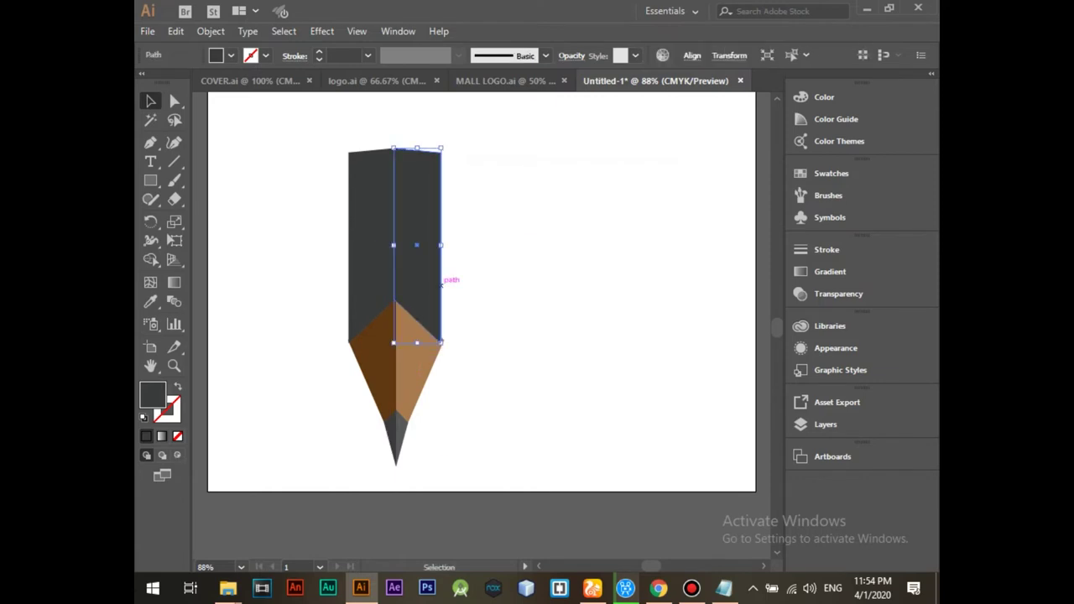
{"action": "left_click_drag", "start_coordinate": [440, 243], "coordinate": [444, 244]}
{"action": "key", "text": "ctrl+shift+a"}
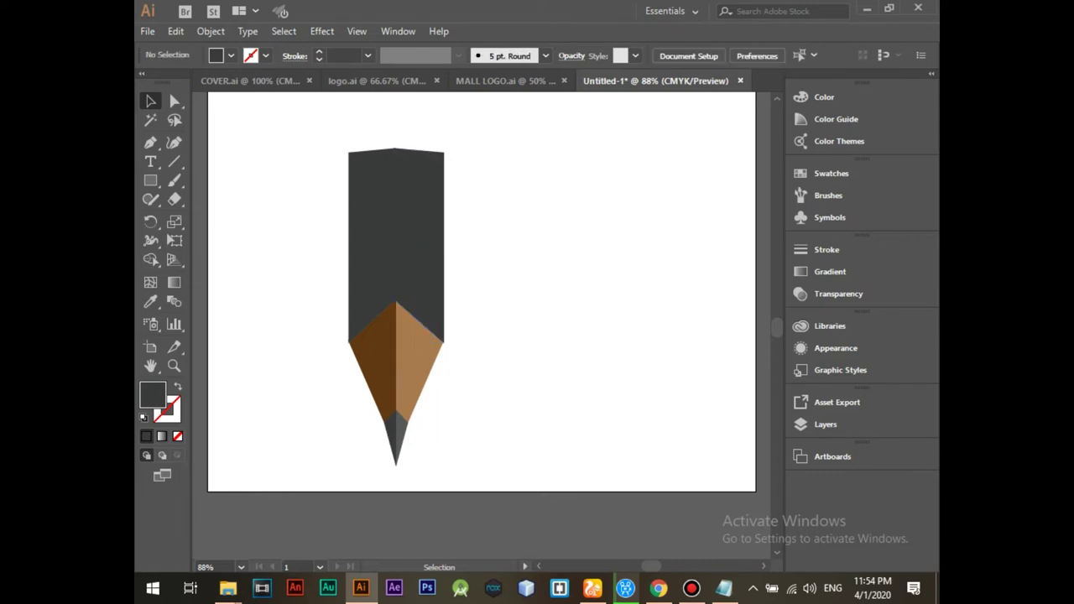
{"action": "left_click", "coordinate": [446, 280]}
{"action": "key", "text": "ctrl+shift+a"}
{"action": "left_click", "coordinate": [432, 252]}
{"action": "key", "text": "ctrl+shift+a"}
{"action": "left_click", "coordinate": [389, 149]}
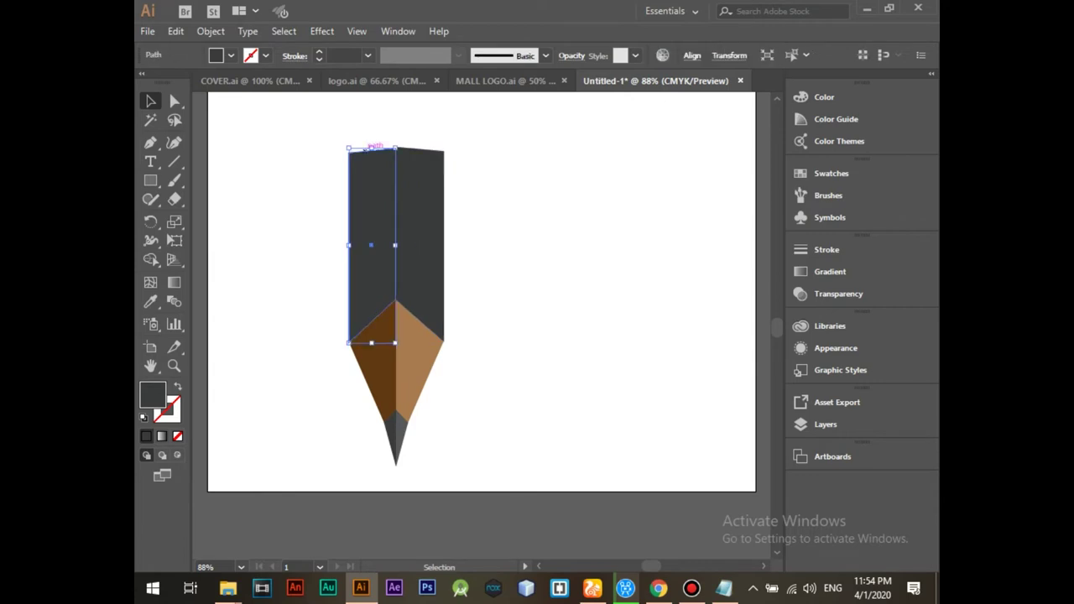
{"action": "key", "text": "ctrl+shift+a"}
{"action": "left_click", "coordinate": [388, 151]}
{"action": "key", "text": "ctrl+shift+a"}
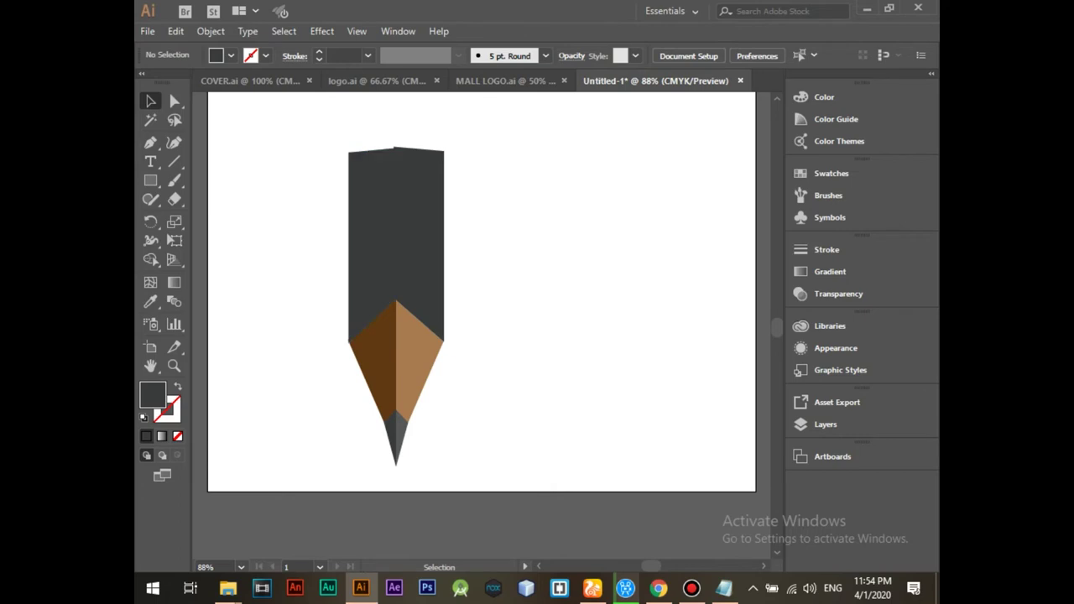
Step: Raise the shared top anchors of both pencil body paths into a taller pointed peak
{"action": "key", "text": "a"}
{"action": "left_click_drag", "start_coordinate": [382, 116], "coordinate": [411, 172]}
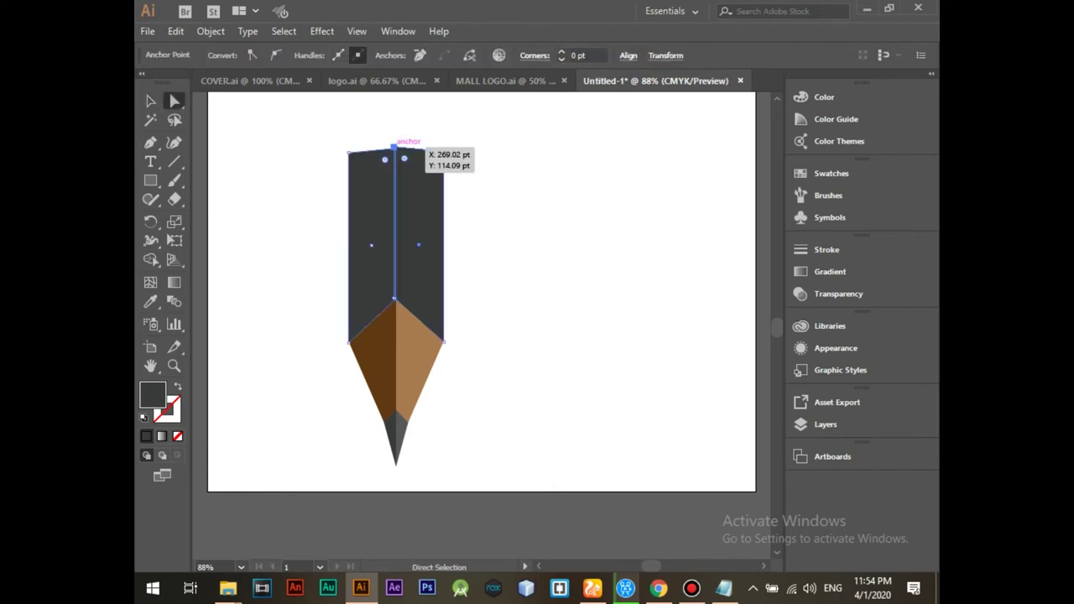
{"action": "key", "text": "Up"}
{"action": "key", "text": "Up"}
{"action": "key", "text": "Up"}
{"action": "key", "text": "Up"}
{"action": "key", "text": "Up"}
{"action": "key", "text": "Up"}
{"action": "key", "text": "Up"}
{"action": "key", "text": "Up"}
{"action": "key", "text": "Up"}
{"action": "key", "text": "Up"}
{"action": "key", "text": "Up"}
{"action": "key", "text": "Up"}
{"action": "key", "text": "Up"}
{"action": "key", "text": "Up"}
{"action": "key", "text": "Up"}
{"action": "key", "text": "Up"}
{"action": "key", "text": "Up"}
{"action": "key", "text": "Up"}
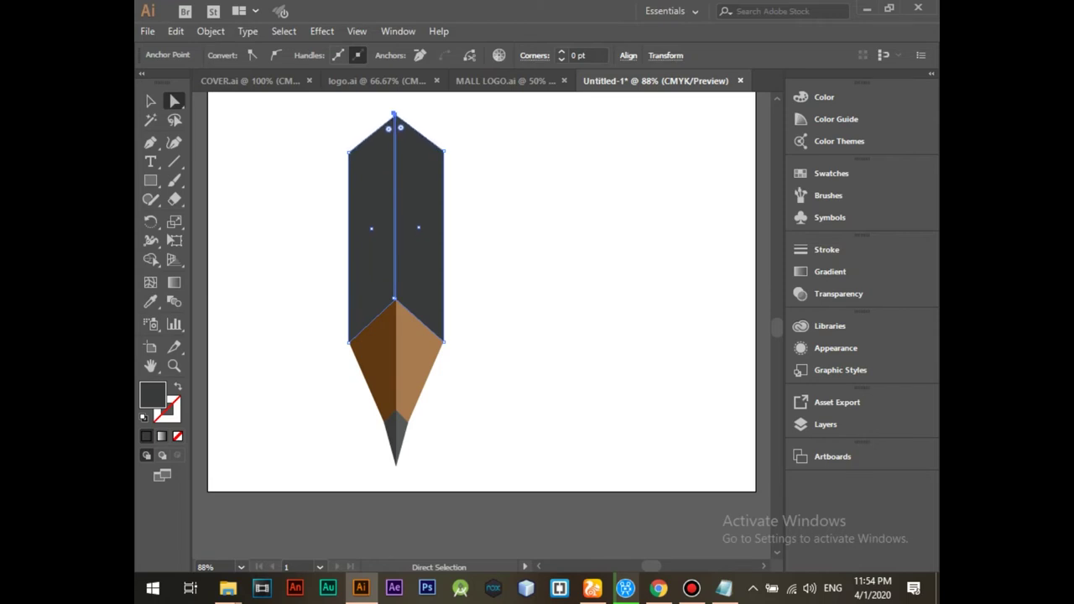
{"action": "key", "text": "ctrl+shift+a"}
{"action": "left_click", "coordinate": [420, 235]}
{"action": "left_click", "coordinate": [231, 55]}
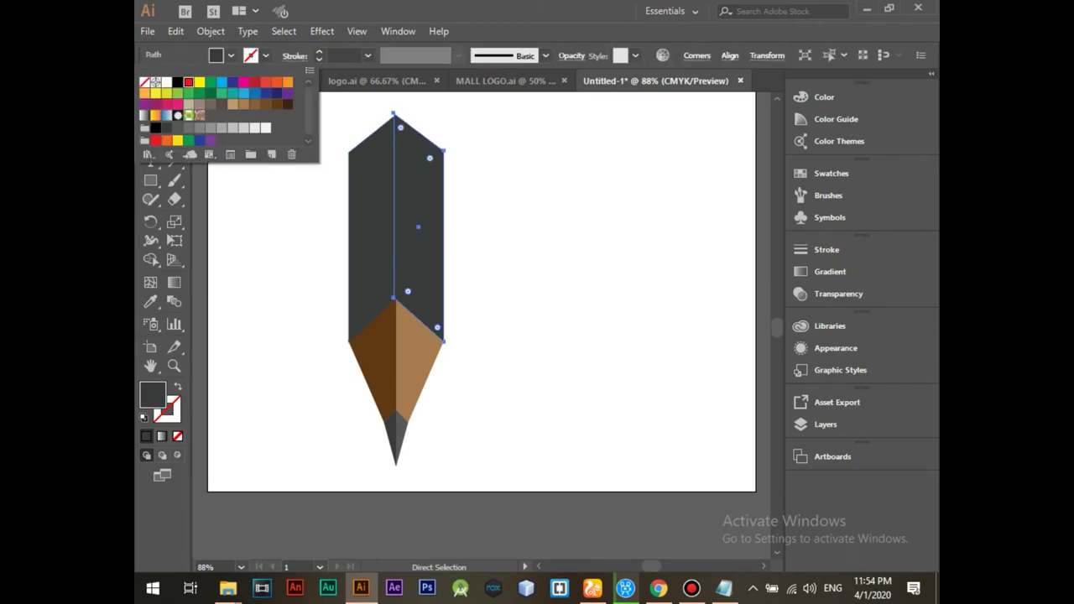
Step: Fill the right body face with red and the left body face with dark red
{"action": "left_click", "coordinate": [189, 83]}
{"action": "left_click", "coordinate": [374, 235]}
{"action": "left_click", "coordinate": [231, 55]}
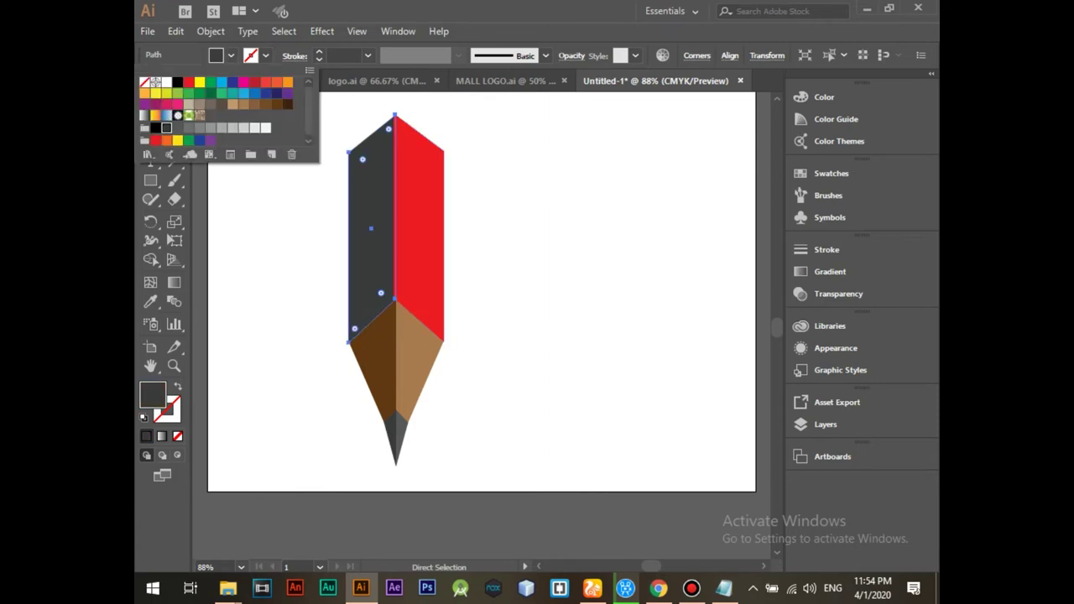
{"action": "left_click", "coordinate": [165, 126]}
{"action": "key", "text": "ctrl+shift+a"}
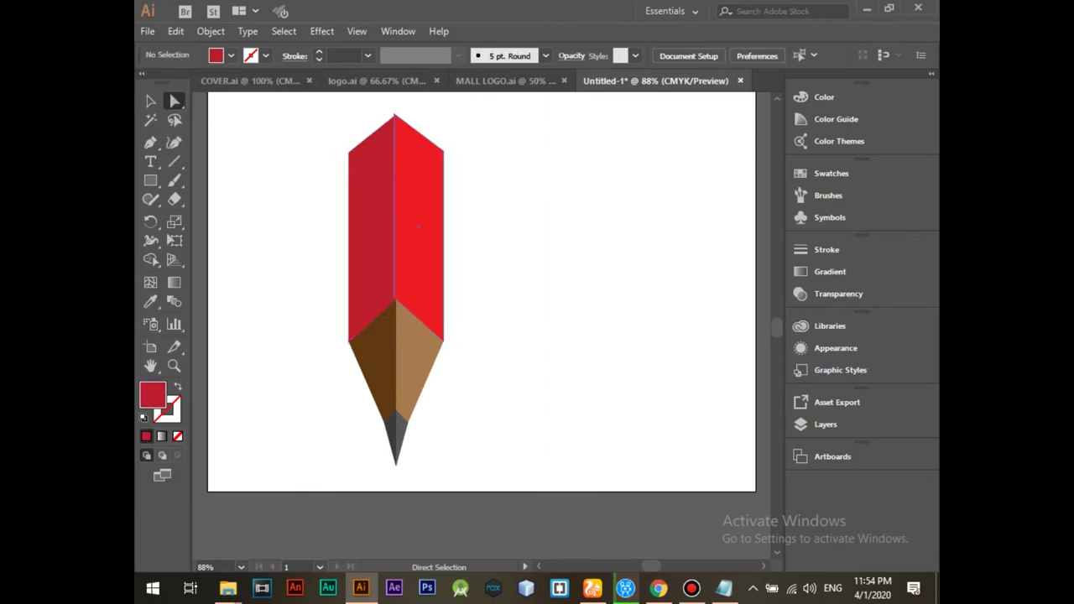
Step: Darken the left body face's red in the Color Picker
{"action": "left_click", "coordinate": [373, 235]}
{"action": "double_click", "coordinate": [152, 395]}
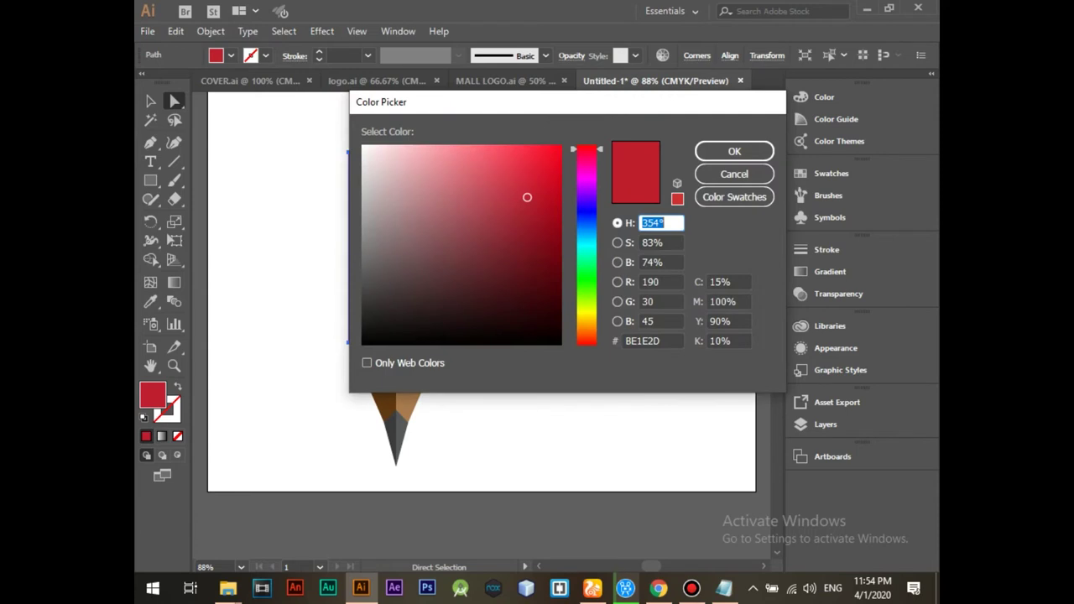
{"action": "left_click_drag", "start_coordinate": [528, 197], "coordinate": [552, 233]}
{"action": "left_click", "coordinate": [735, 151]}
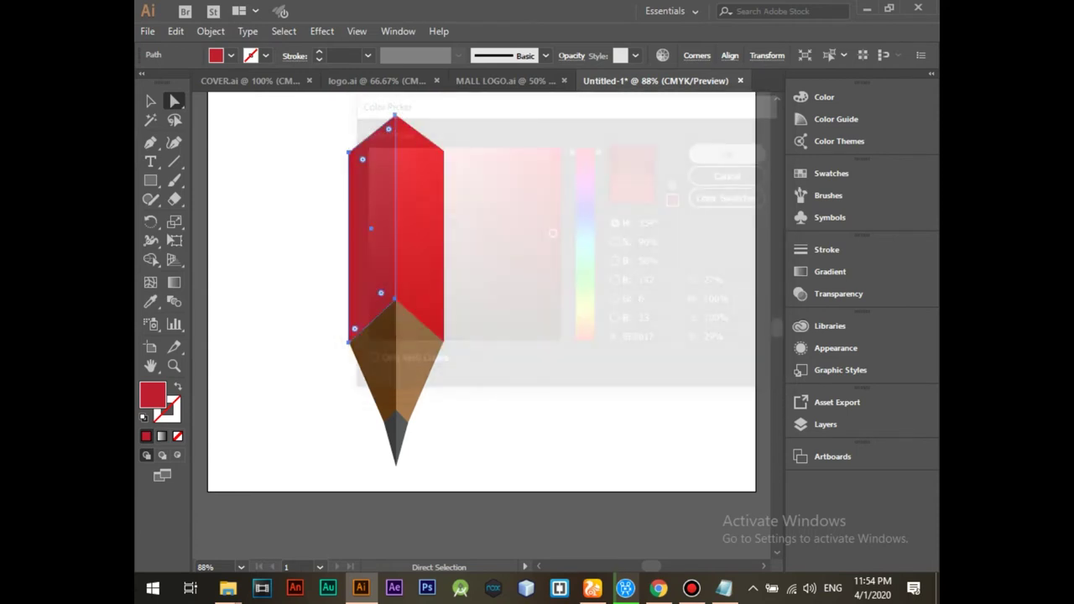
{"action": "left_click", "coordinate": [587, 293]}
Step: Select the right red face and its top anchor, checking the left face in between
{"action": "left_click", "coordinate": [402, 155]}
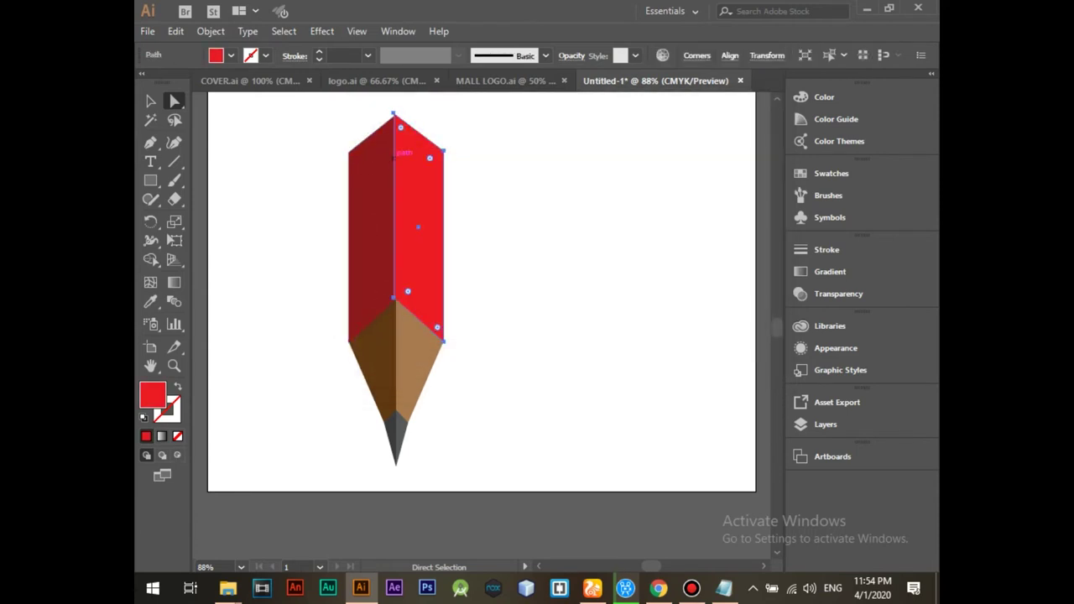
{"action": "left_click", "coordinate": [394, 113]}
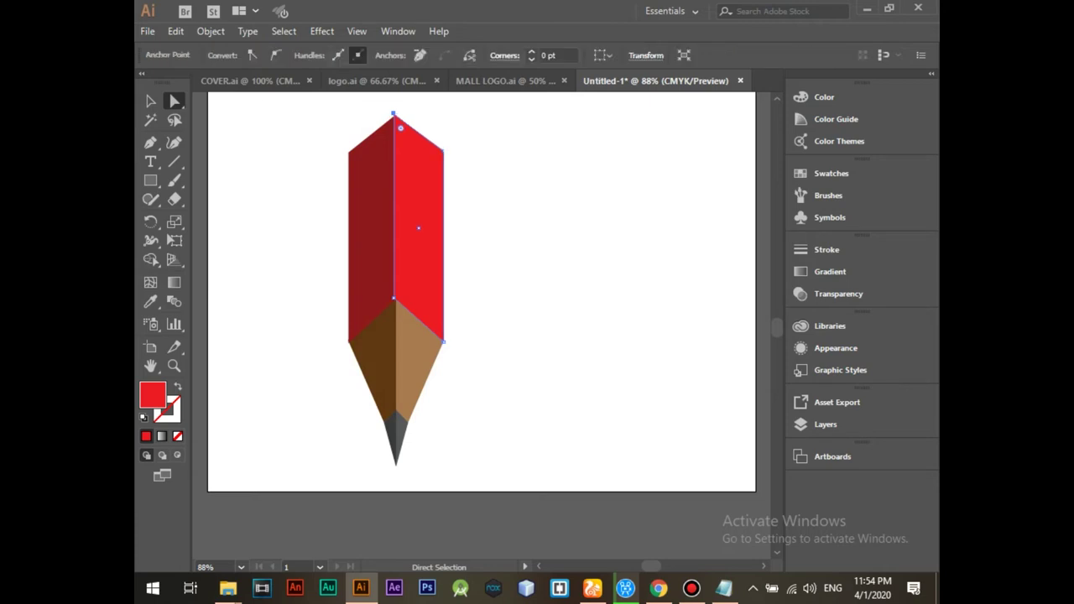
{"action": "left_click", "coordinate": [393, 114]}
{"action": "key", "text": "ctrl+shift+a"}
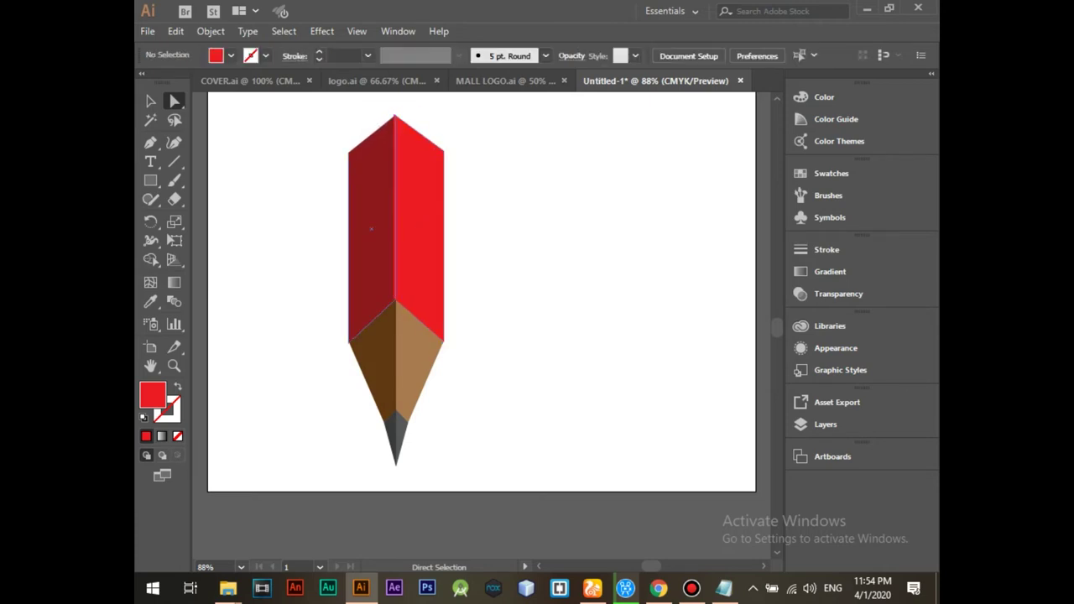
{"action": "left_click", "coordinate": [372, 225]}
{"action": "key", "text": "ctrl+shift+a"}
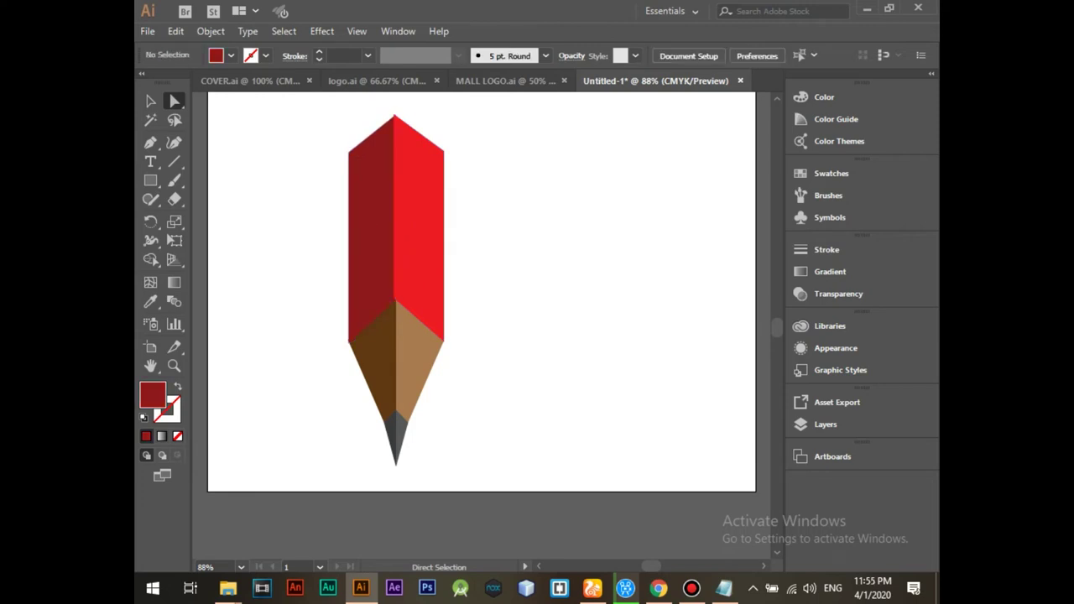
{"action": "left_click", "coordinate": [445, 224]}
{"action": "left_click", "coordinate": [394, 114]}
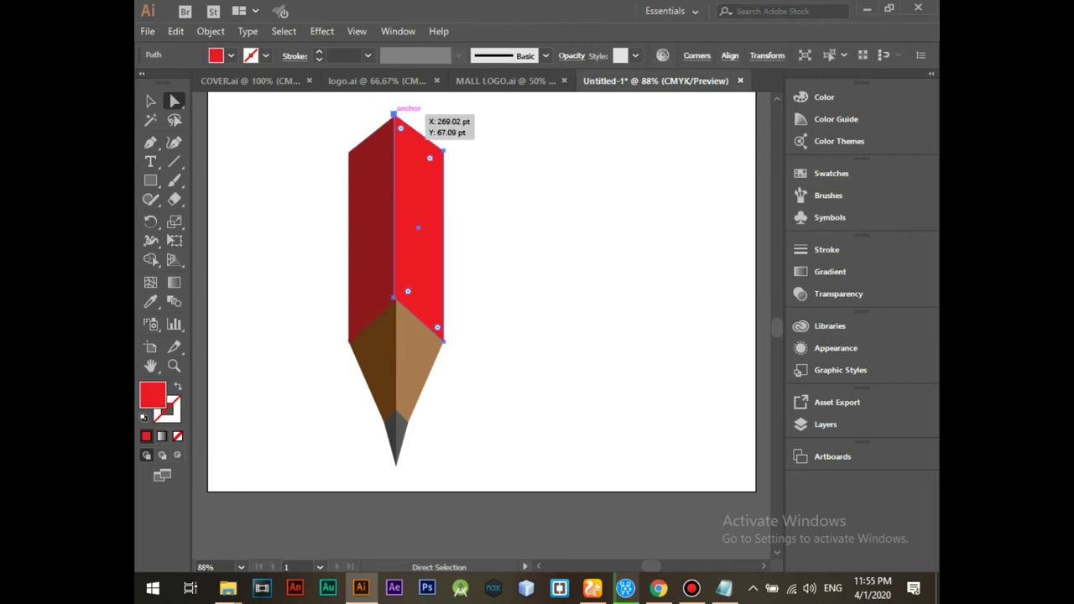
Step: Check the red face's bottom inner and top anchors, then draw a small rectangle beside the pencil
{"action": "left_click", "coordinate": [395, 298]}
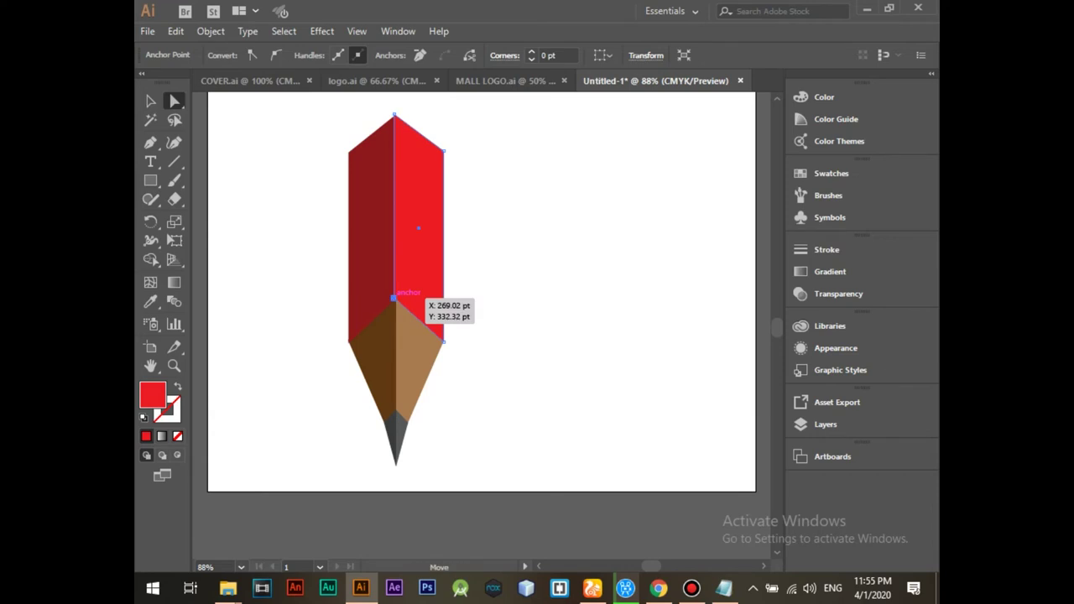
{"action": "key", "text": "ctrl+shift+a"}
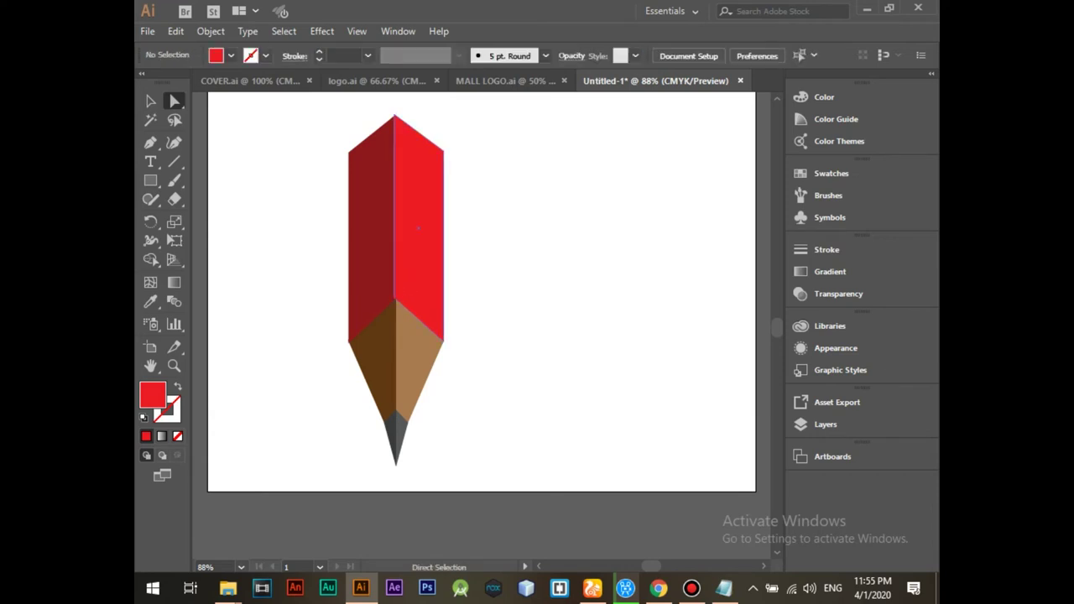
{"action": "left_click", "coordinate": [395, 298]}
{"action": "key", "text": "ctrl+shift+a"}
{"action": "left_click", "coordinate": [395, 114]}
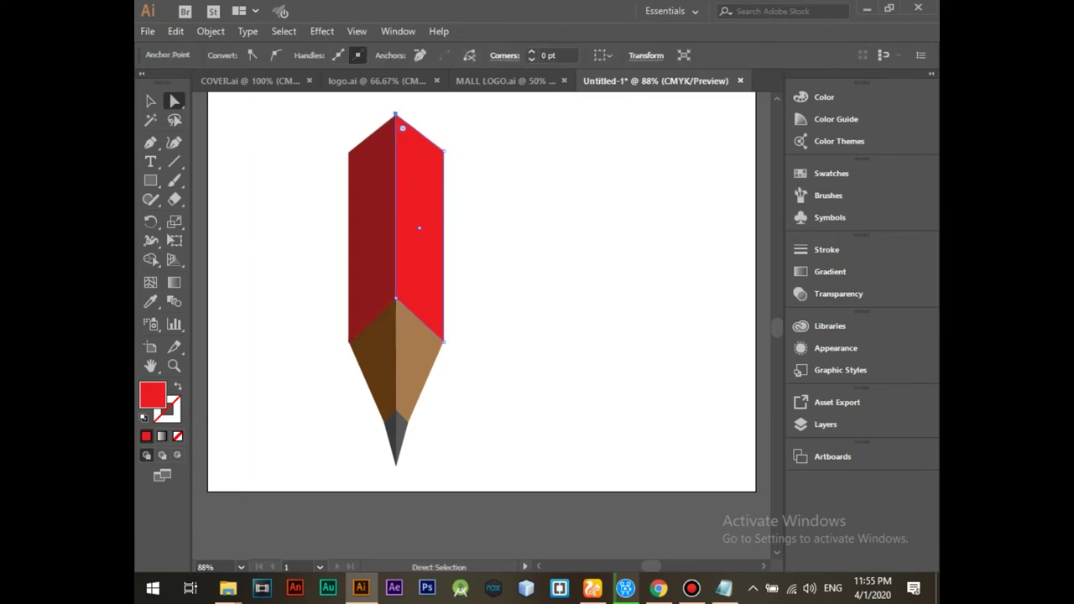
{"action": "key", "text": "ctrl+shift+a"}
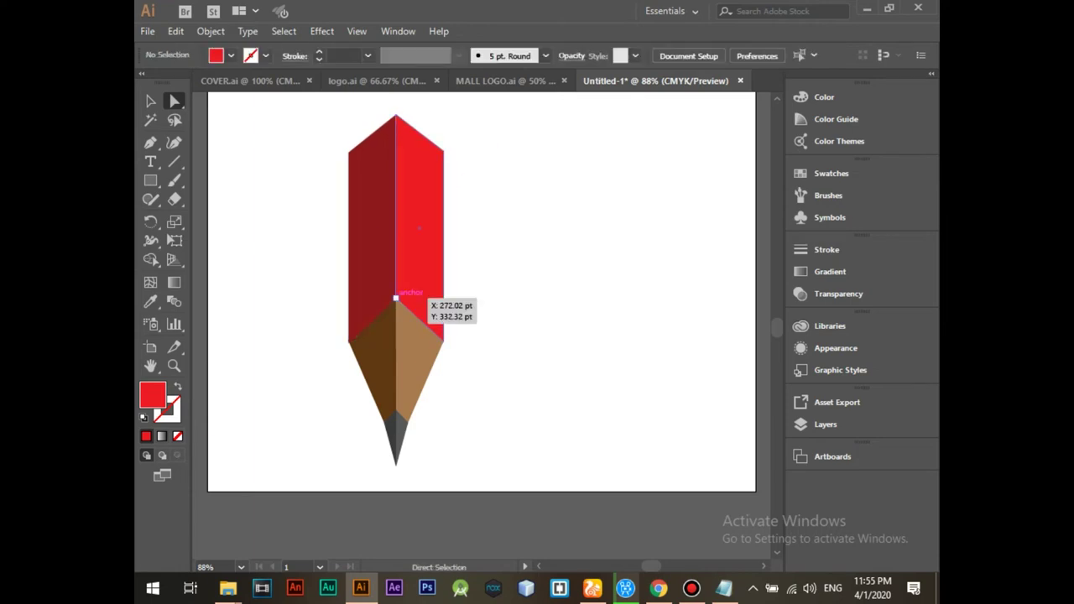
{"action": "left_click", "coordinate": [395, 297]}
{"action": "key", "text": "ctrl+shift+a"}
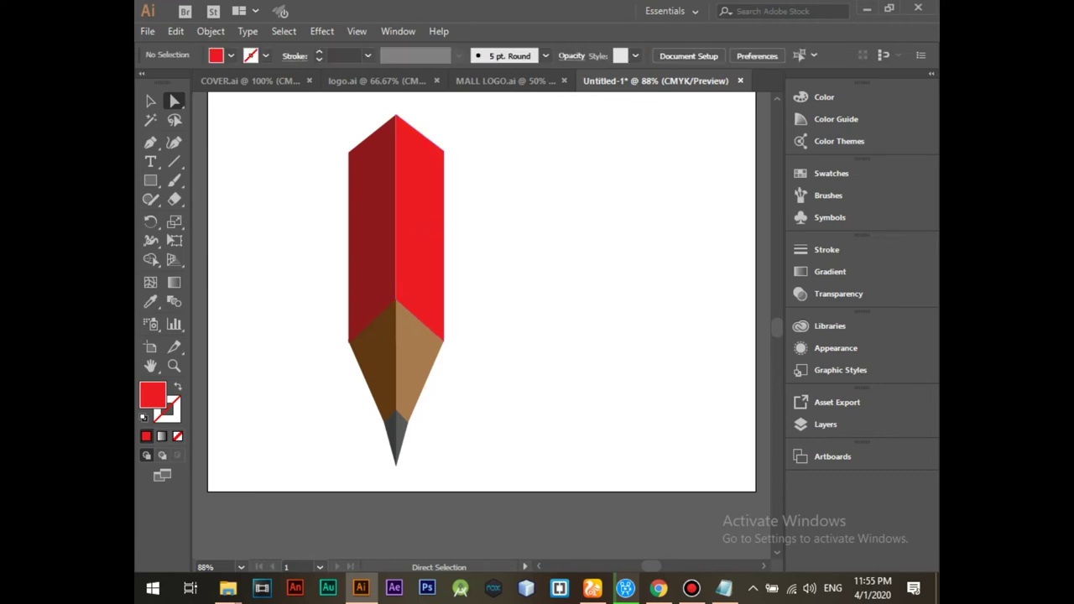
{"action": "left_click", "coordinate": [150, 181]}
{"action": "left_click_drag", "start_coordinate": [517, 228], "coordinate": [539, 242]}
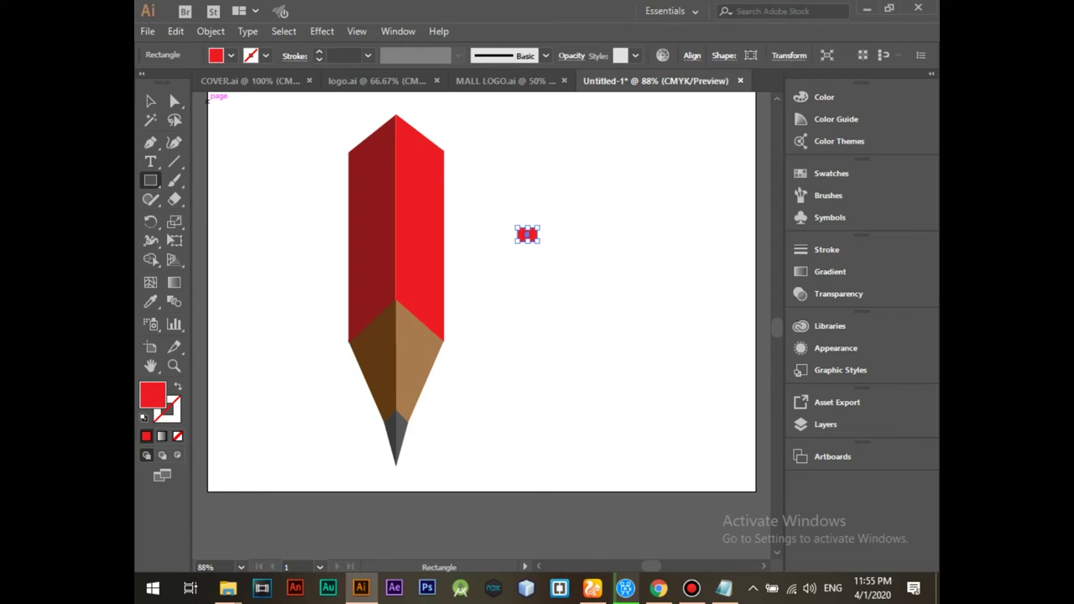
Step: Fill the small rectangle yellow and skew it into a slanted window
{"action": "left_click", "coordinate": [231, 55]}
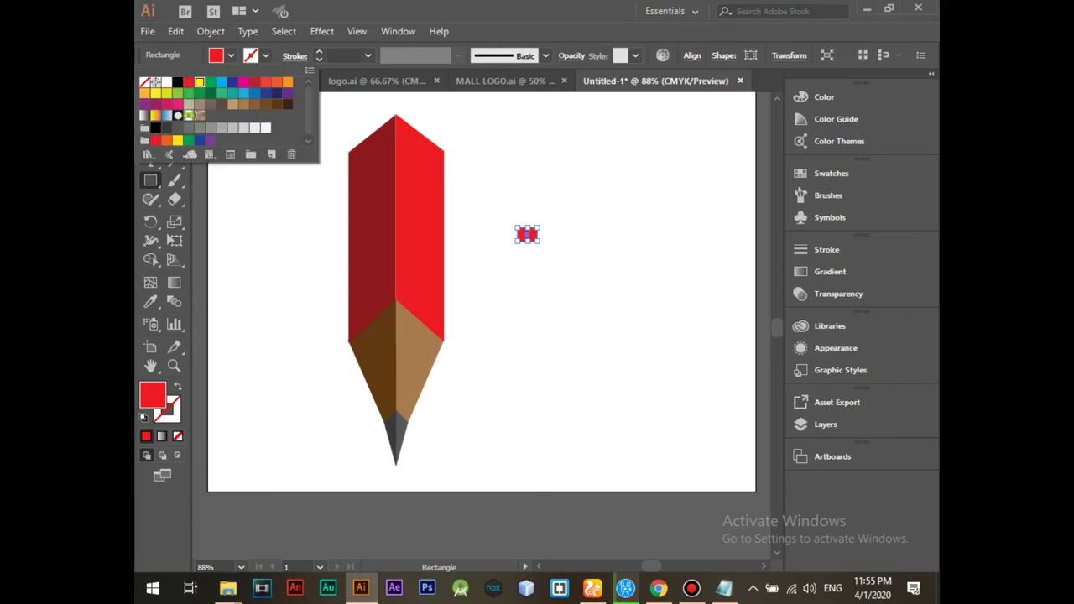
{"action": "left_click", "coordinate": [199, 81]}
{"action": "left_click", "coordinate": [173, 100]}
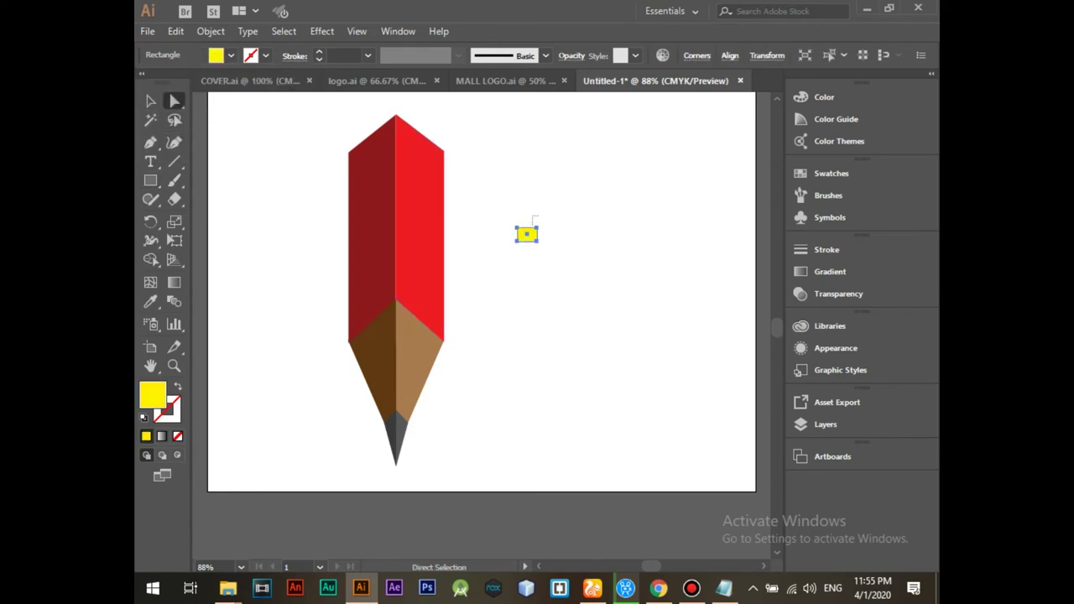
{"action": "left_click_drag", "start_coordinate": [538, 227], "coordinate": [530, 240]}
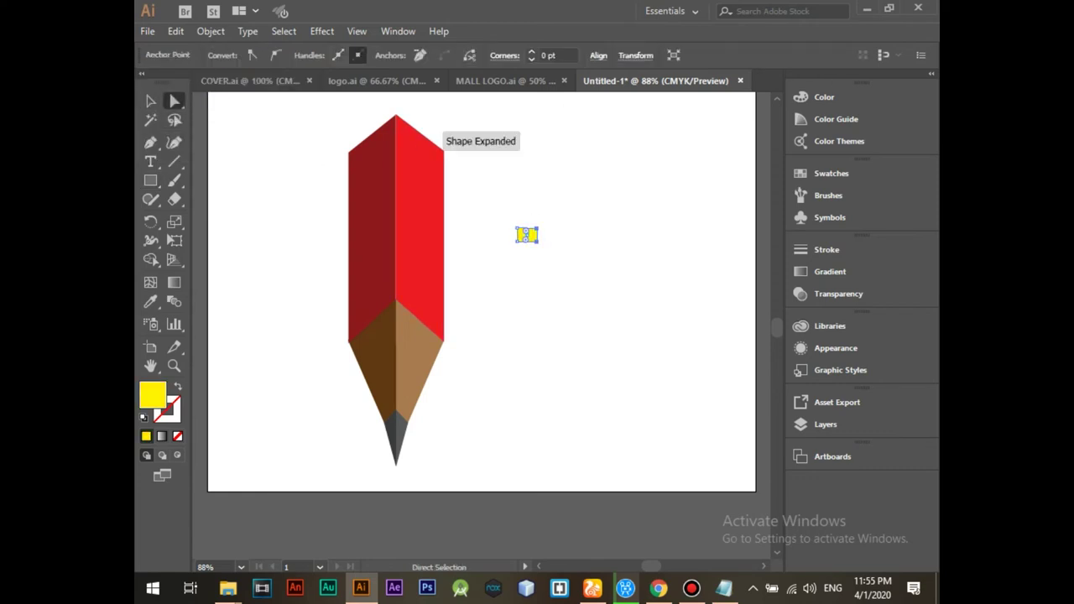
Step: Move the yellow window near the top of the red face and duplicate it leftward into a strip
{"action": "key", "text": "v"}
{"action": "left_click", "coordinate": [526, 241]}
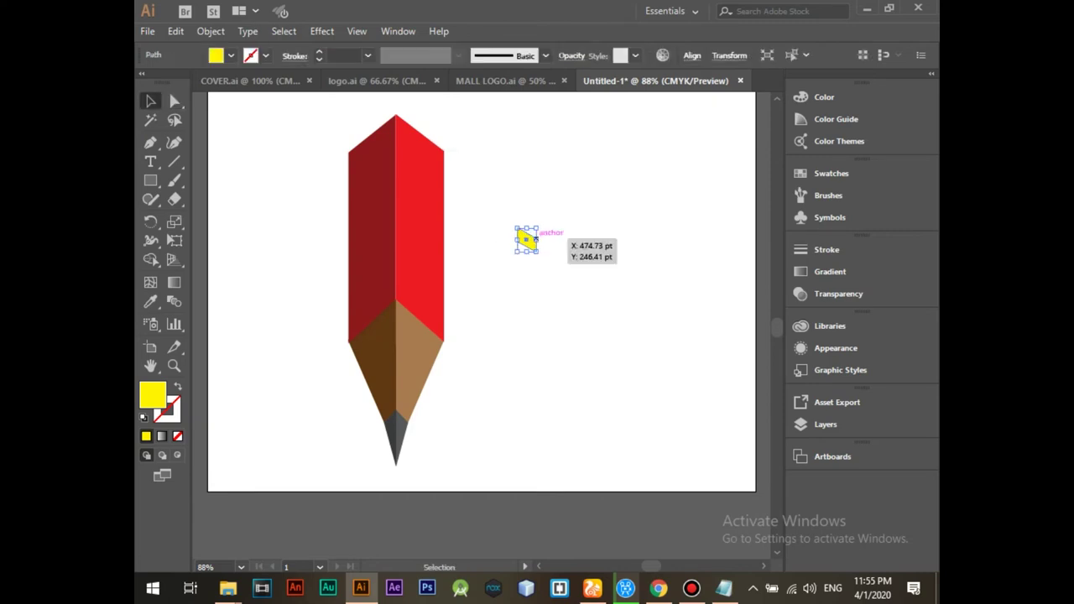
{"action": "left_click_drag", "start_coordinate": [526, 241], "coordinate": [408, 172]}
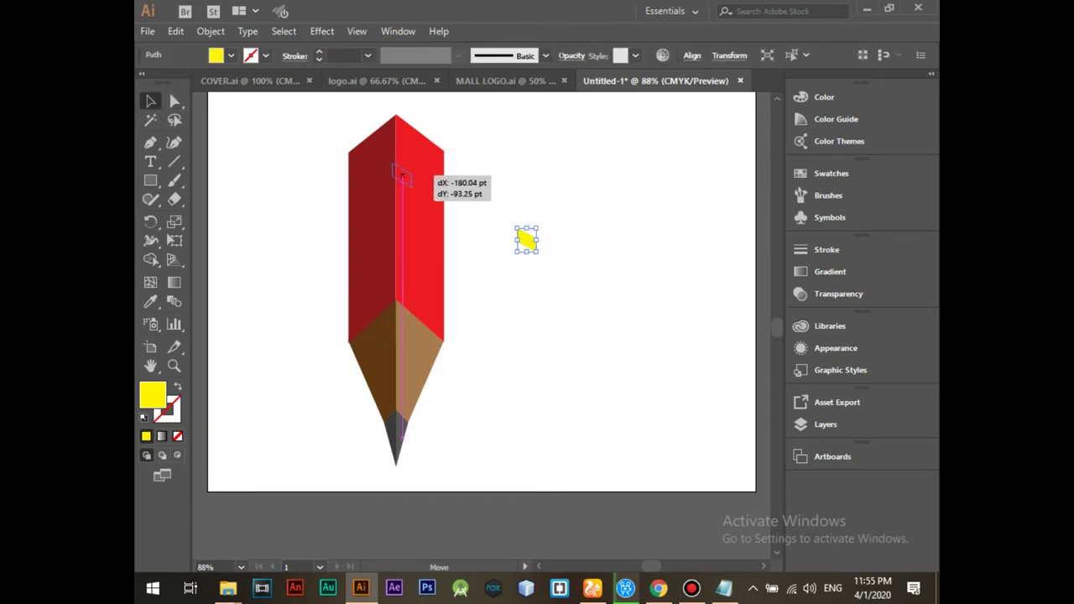
{"action": "left_click_drag", "start_coordinate": [408, 172], "coordinate": [411, 172]}
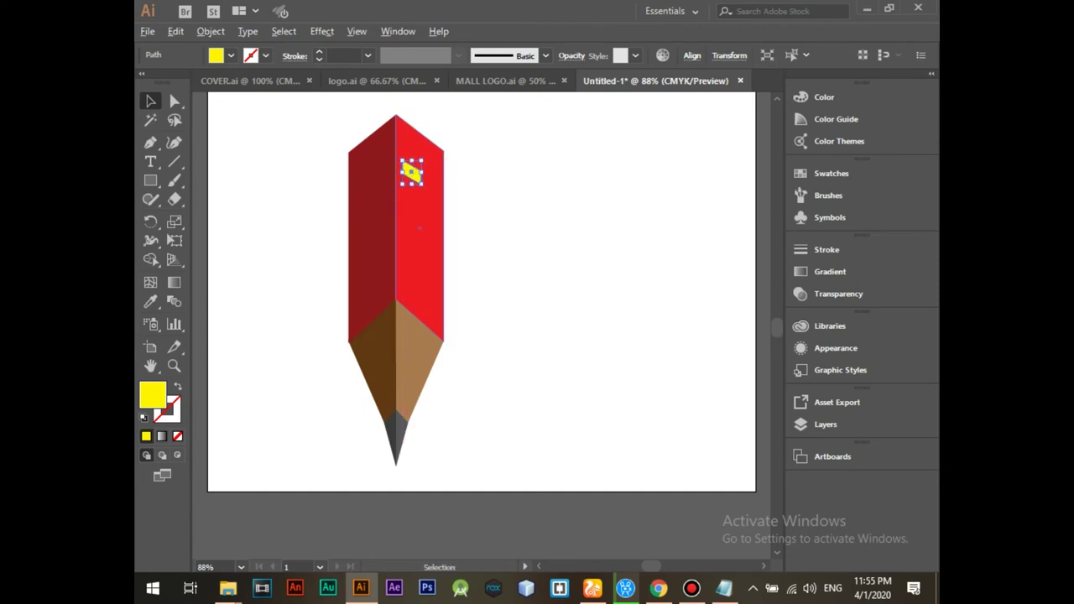
{"action": "left_click_drag", "start_coordinate": [412, 174], "coordinate": [436, 186]}
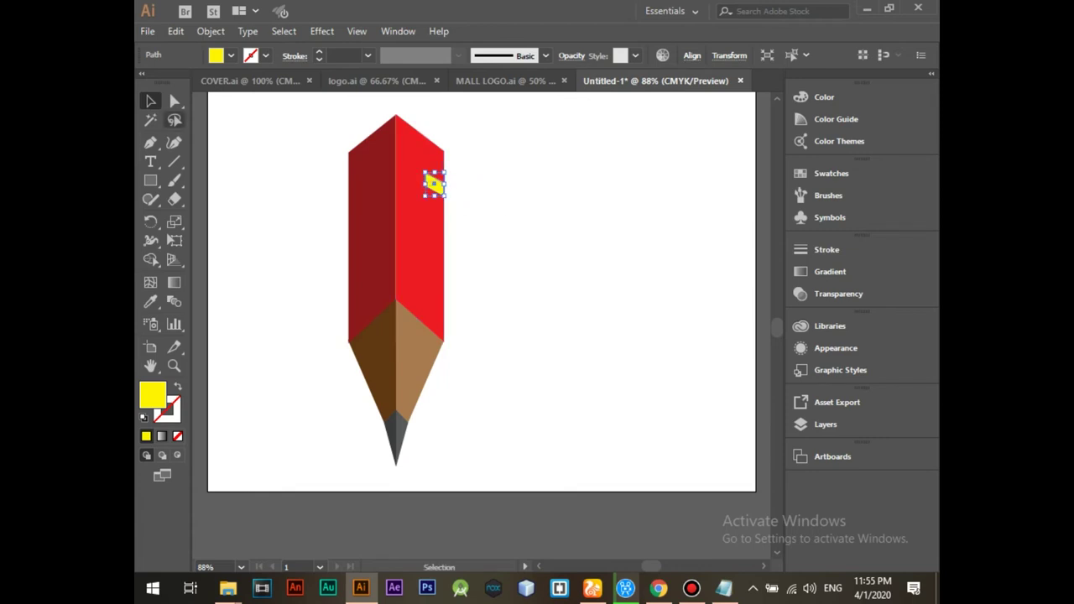
{"action": "left_click", "coordinate": [453, 176]}
{"action": "left_click_drag", "start_coordinate": [434, 184], "coordinate": [429, 184]}
{"action": "key", "text": "Left"}
{"action": "key", "text": "Left"}
{"action": "key", "text": "alt+Left"}
{"action": "key", "text": "alt+Left"}
{"action": "key", "text": "alt+Left"}
{"action": "key", "text": "alt+Left"}
{"action": "key", "text": "alt+Left"}
{"action": "key", "text": "alt+Left"}
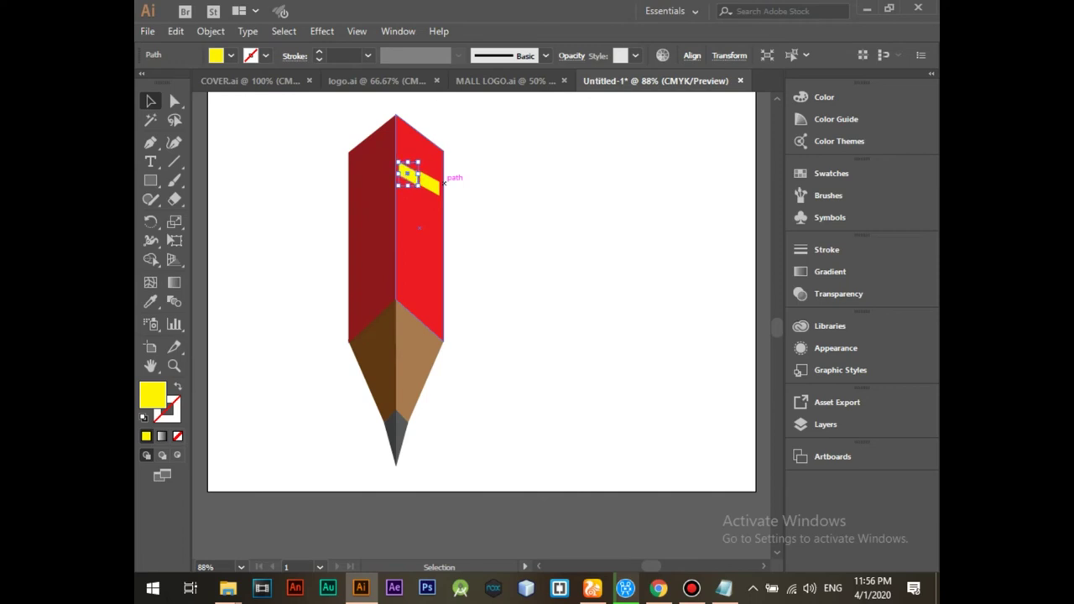
Step: Duplicate the yellow strips downward into a two-column grid of about eight slanted panes
{"action": "left_click", "coordinate": [453, 187]}
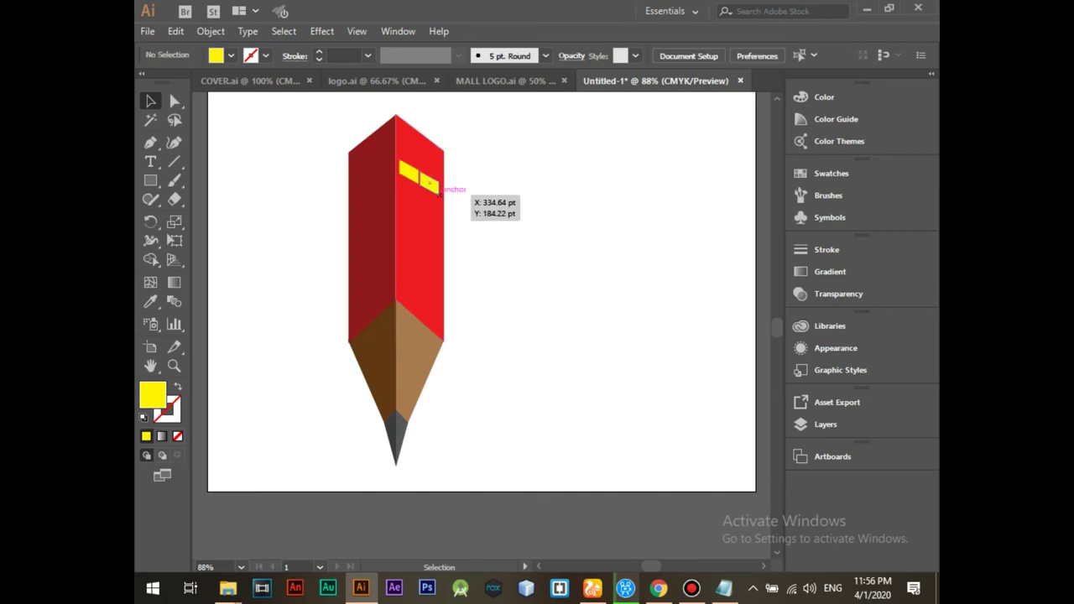
{"action": "left_click", "coordinate": [433, 185]}
{"action": "key", "text": "ctrl+shift+a"}
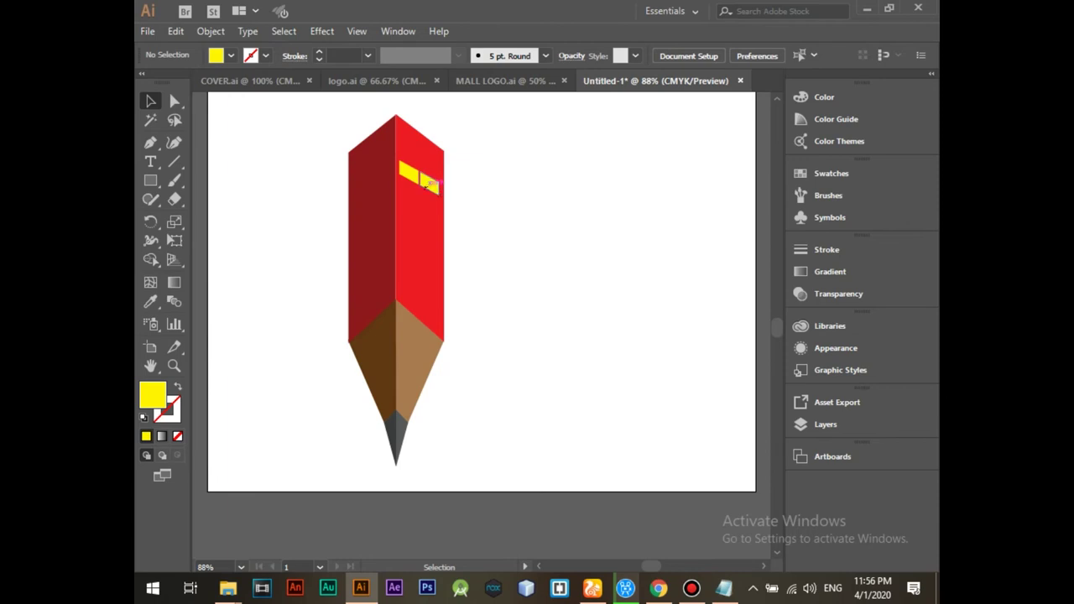
{"action": "left_click", "coordinate": [433, 185]}
{"action": "left_click", "coordinate": [431, 183]}
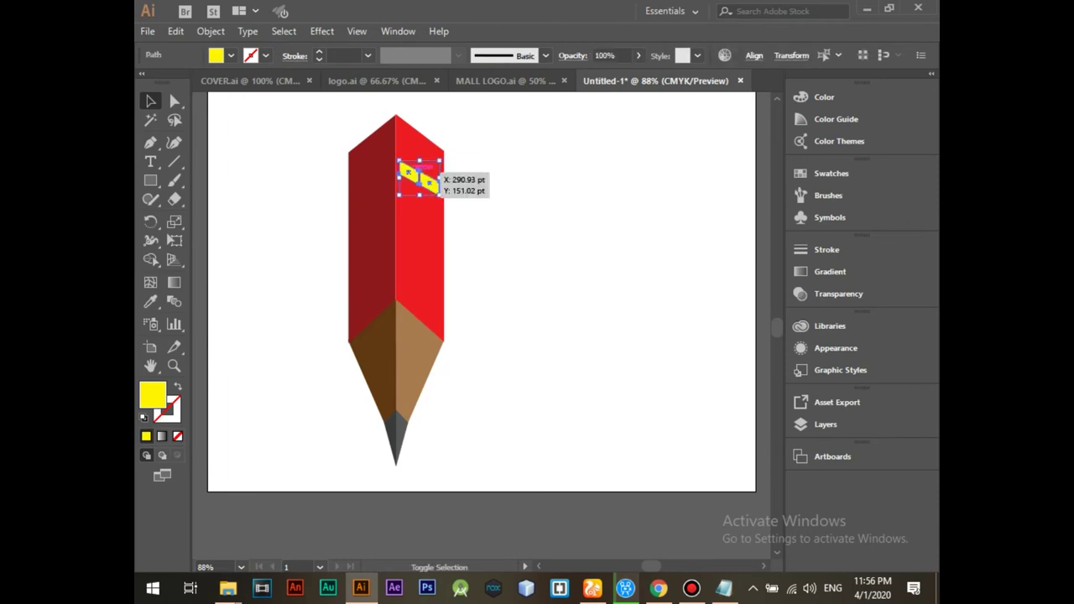
{"action": "mouse_move", "coordinate": [433, 180]}
{"action": "left_mouse_down"}
{"action": "mouse_move", "coordinate": [435, 195]}
{"action": "mouse_move", "coordinate": [419, 178]}
{"action": "left_mouse_up"}
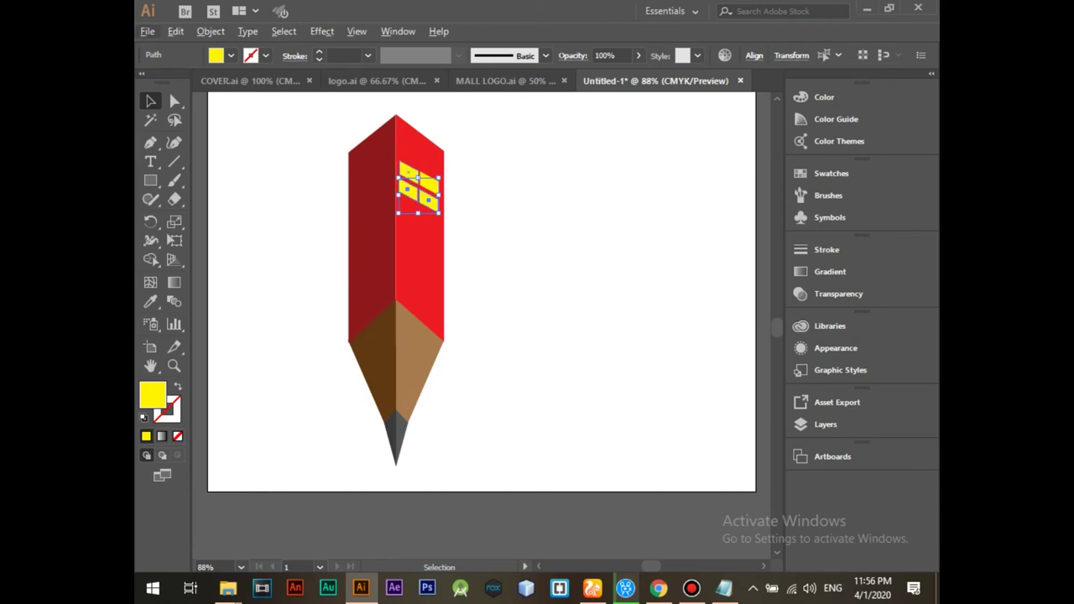
{"action": "left_click", "coordinate": [418, 175], "text": "shift"}
{"action": "mouse_move", "coordinate": [419, 176]}
{"action": "left_mouse_down"}
{"action": "mouse_move", "coordinate": [420, 228]}
{"action": "mouse_move", "coordinate": [438, 184]}
{"action": "left_mouse_up"}
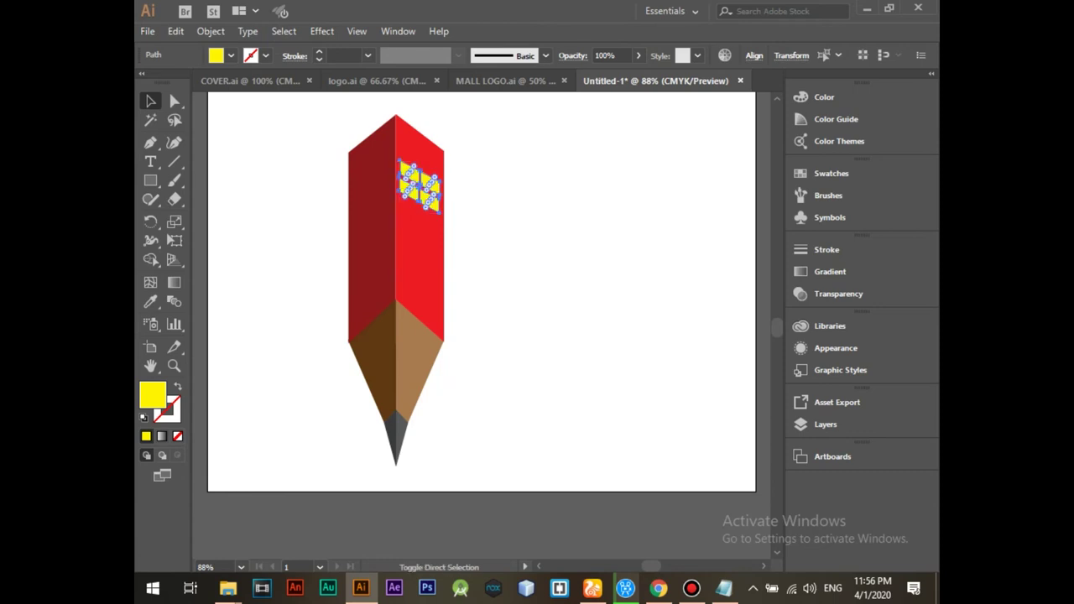
{"action": "left_click_drag", "start_coordinate": [412, 179], "coordinate": [413, 223]}
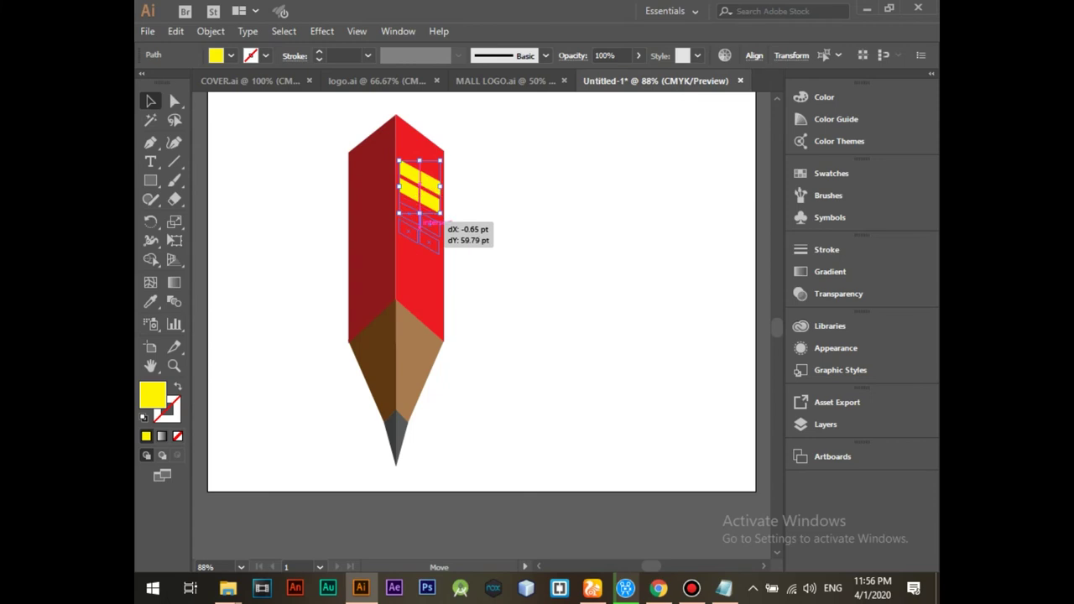
{"action": "left_click_drag", "start_coordinate": [420, 222], "coordinate": [420, 223]}
{"action": "key", "text": "ctrl+shift+a"}
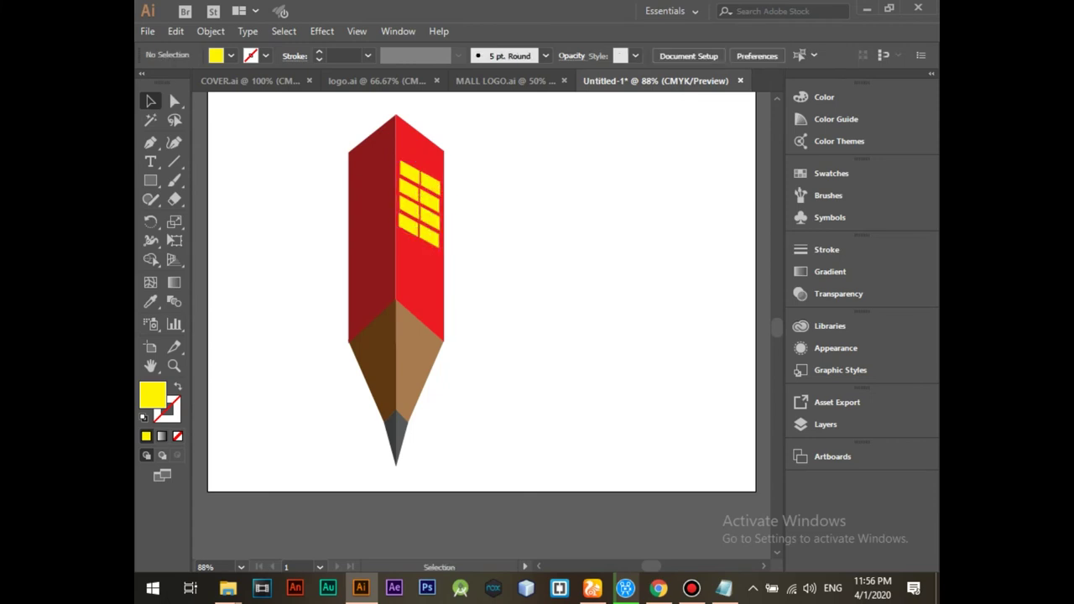
Step: Type 'Building Designers' as a new text object and move it up near the pencil
{"action": "left_click", "coordinate": [150, 162]}
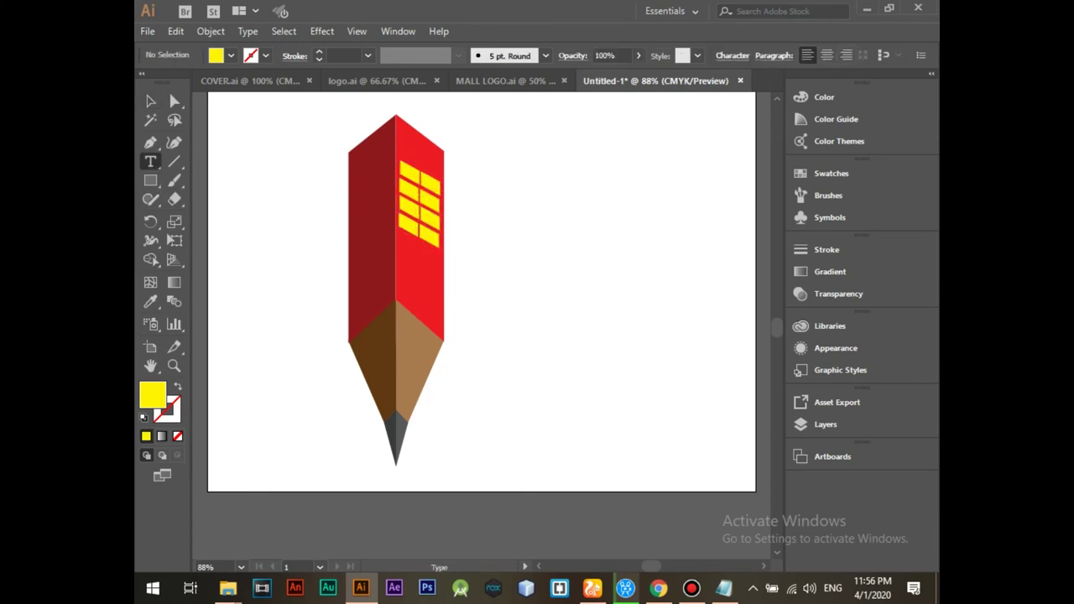
{"action": "left_click", "coordinate": [531, 294]}
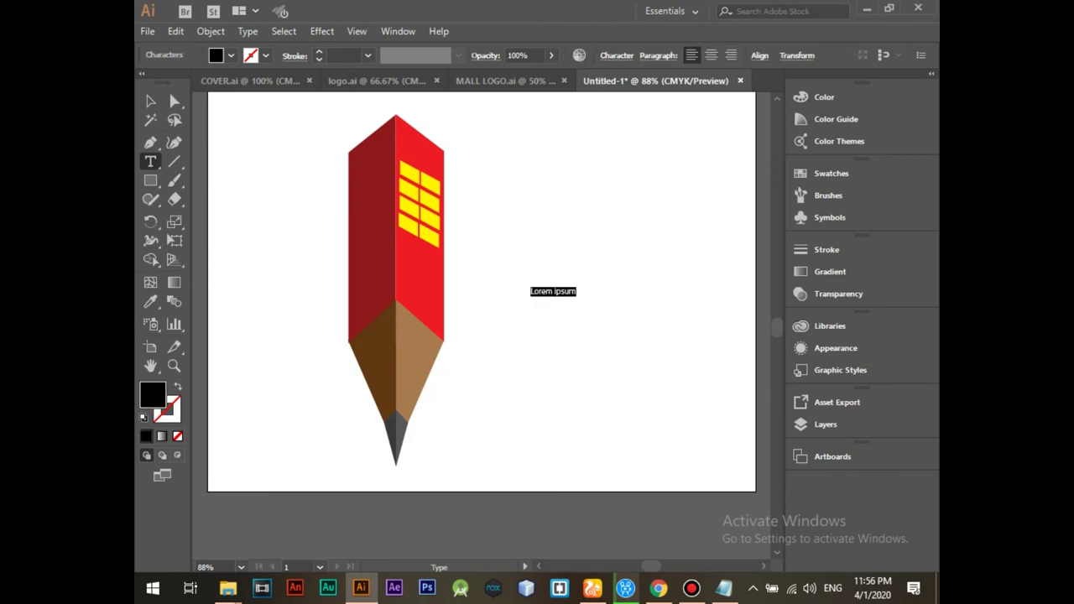
{"action": "type", "text": "Building Designers"}
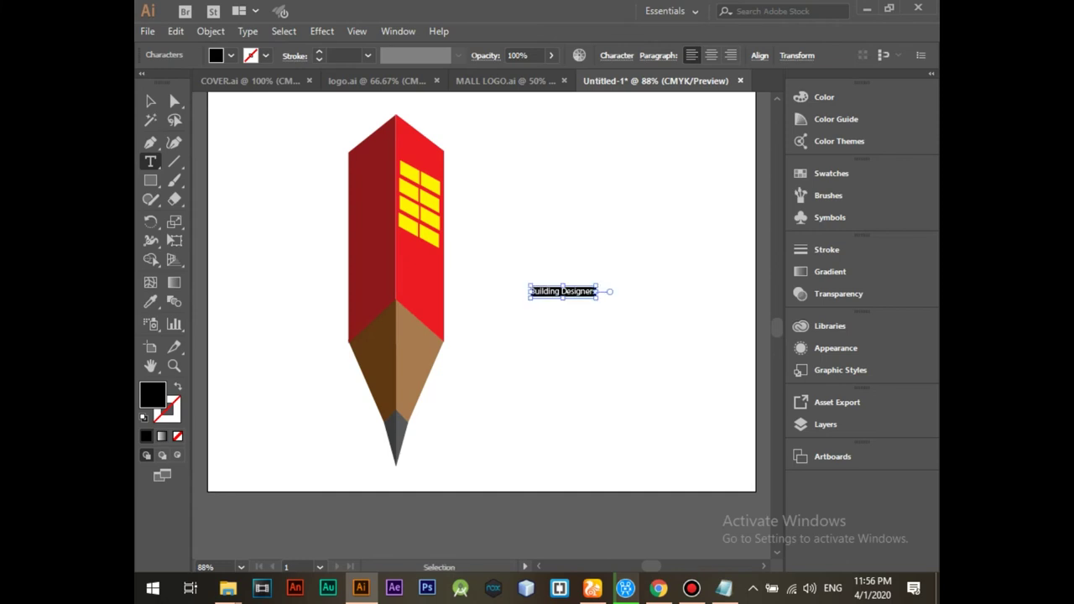
{"action": "left_click", "coordinate": [151, 102]}
{"action": "left_click_drag", "start_coordinate": [561, 291], "coordinate": [516, 227]}
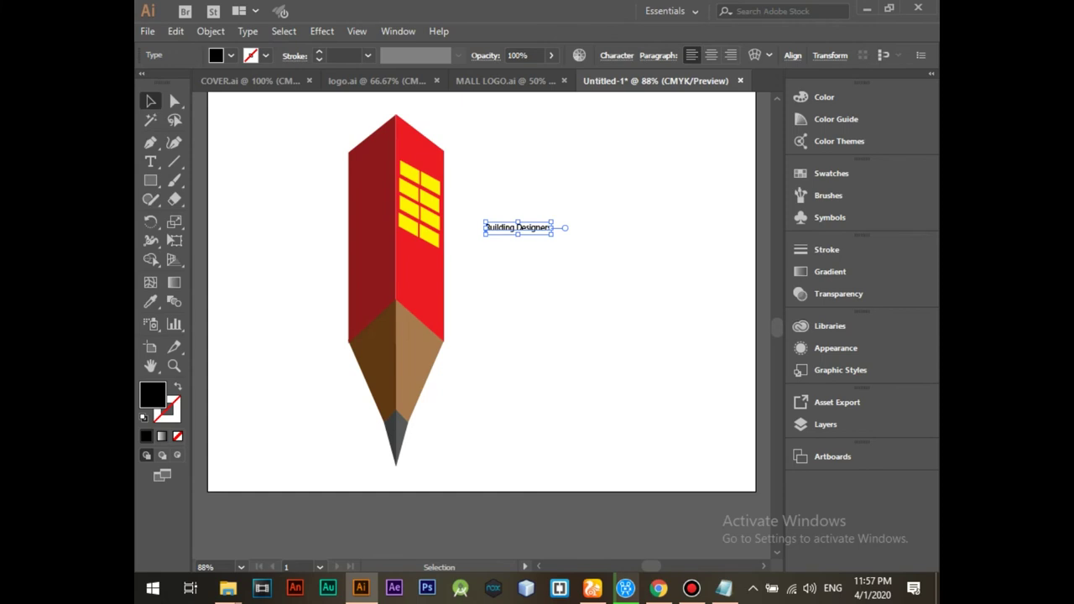
Step: Break the text onto two lines before 'Designers'
{"action": "left_click", "coordinate": [150, 162]}
{"action": "left_click", "coordinate": [508, 227]}
{"action": "key", "text": "Return"}
{"action": "key", "text": "Escape"}
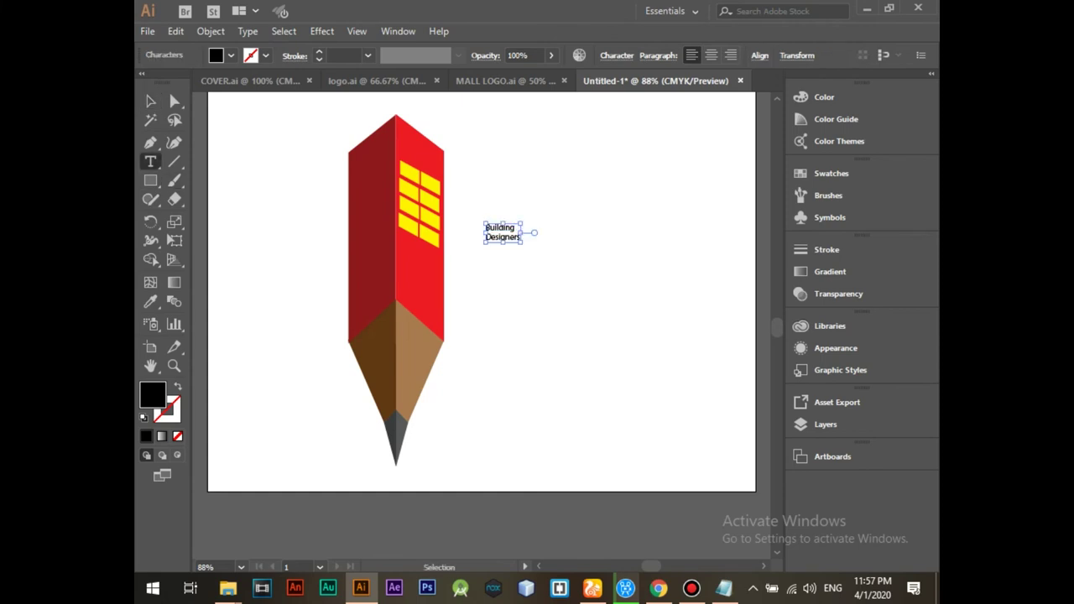
{"action": "key", "text": "Return"}
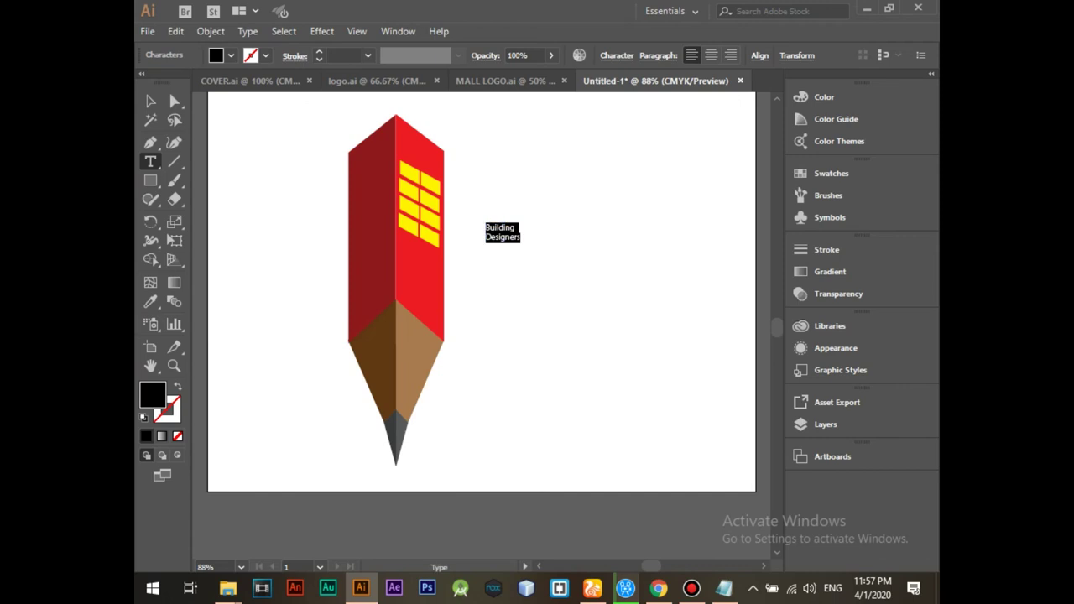
{"action": "left_click", "coordinate": [617, 55]}
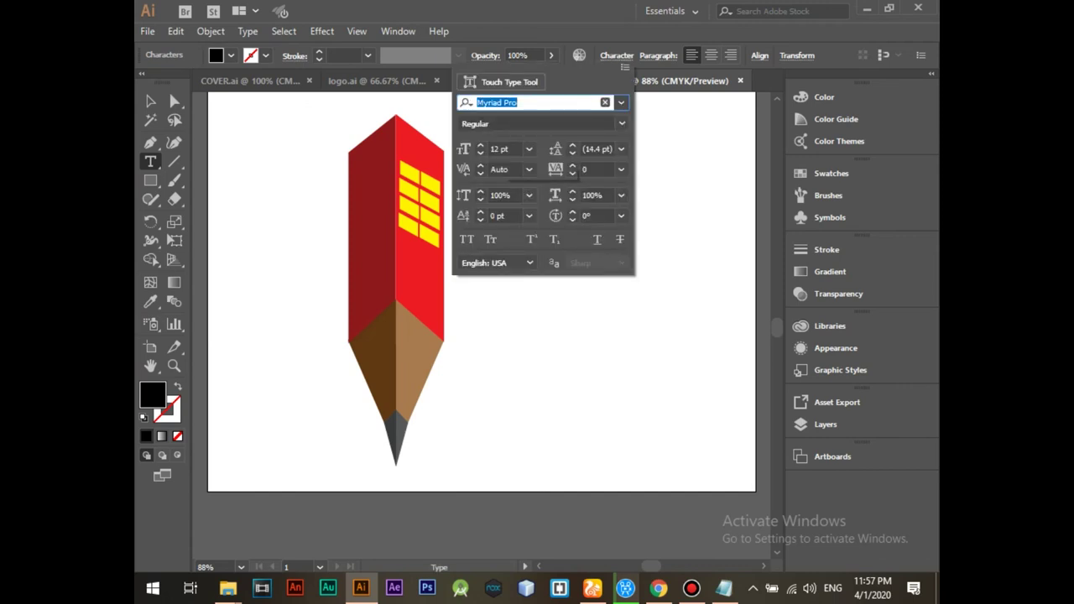
Step: Set the text size to 72 pt and place the block beside the pencil's red face
{"action": "left_click", "coordinate": [501, 148]}
{"action": "type", "text": "72"}
{"action": "key", "text": "Return"}
{"action": "left_click", "coordinate": [150, 101]}
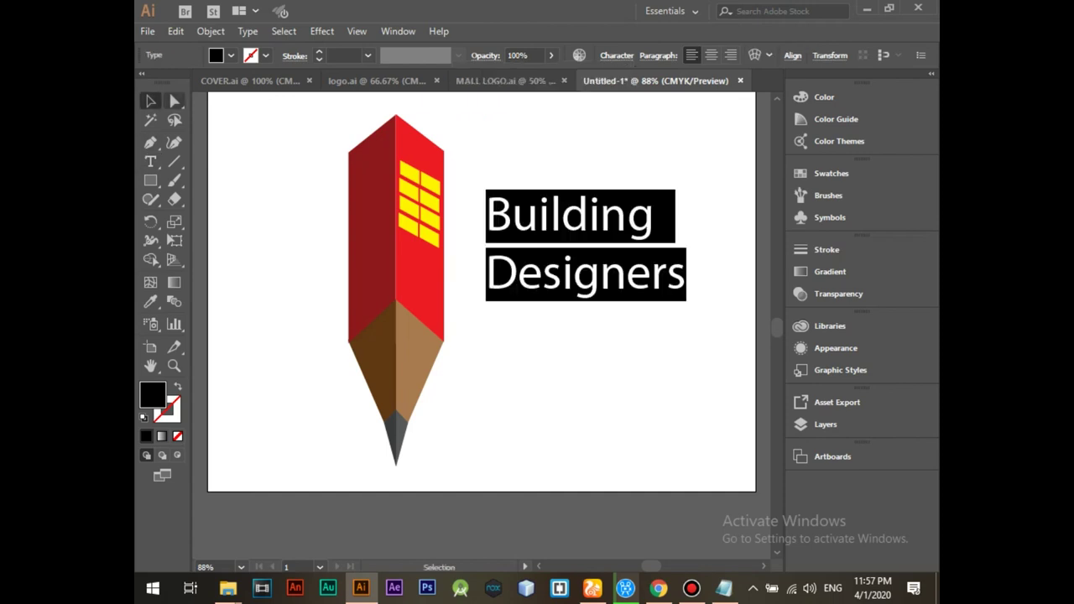
{"action": "mouse_move", "coordinate": [574, 214]}
{"action": "left_mouse_down"}
{"action": "mouse_move", "coordinate": [546, 244]}
{"action": "mouse_move", "coordinate": [532, 221]}
{"action": "left_mouse_up"}
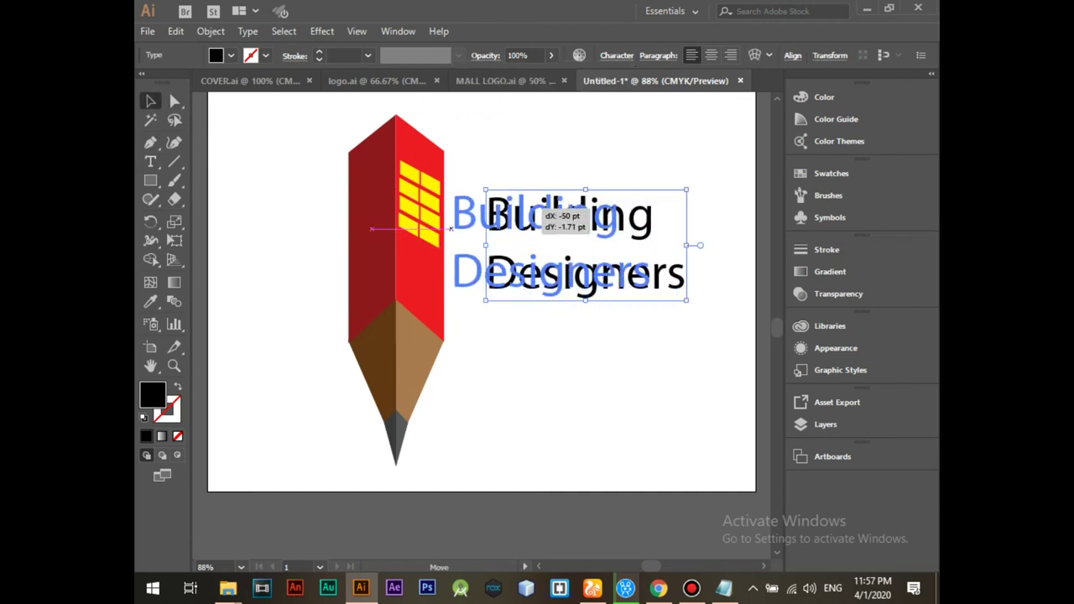
{"action": "left_click_drag", "start_coordinate": [444, 239], "coordinate": [444, 240]}
{"action": "key", "text": "ctrl+shift+a"}
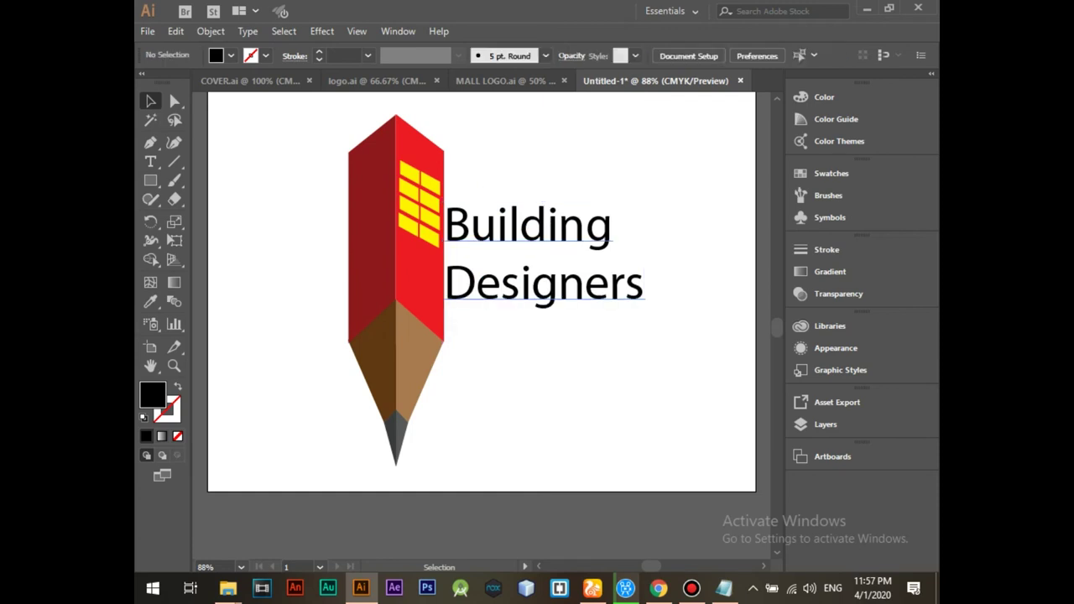
Step: Change the text's font to Mesquite Std Medium
{"action": "key", "text": "t"}
{"action": "key", "text": "ctrl+a"}
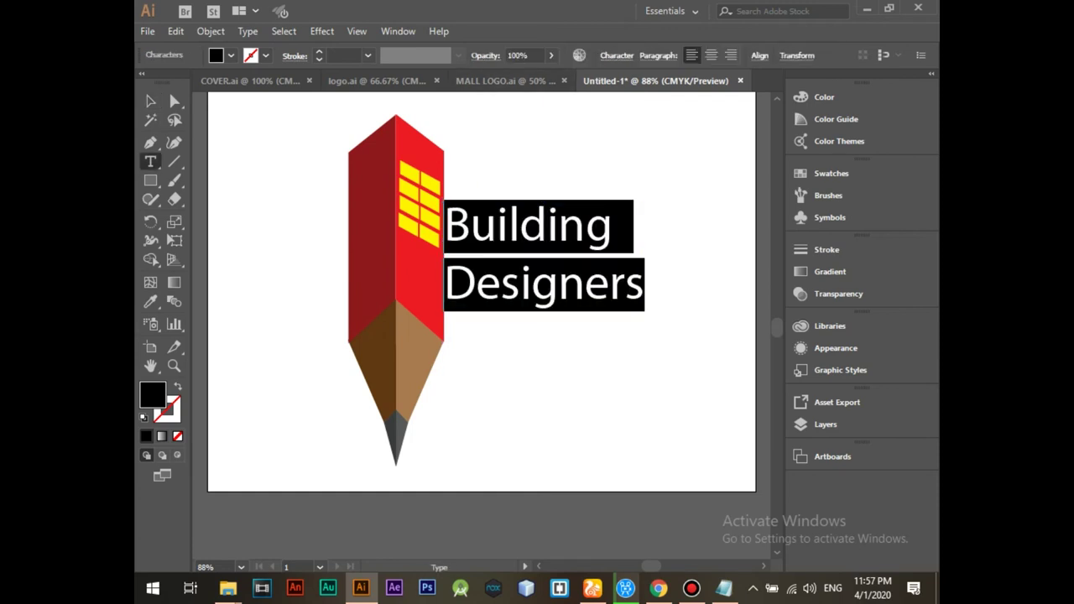
{"action": "left_click", "coordinate": [617, 55]}
{"action": "key", "text": "Up"}
{"action": "key", "text": "Up"}
{"action": "key", "text": "Up"}
{"action": "key", "text": "Up"}
{"action": "key", "text": "Up"}
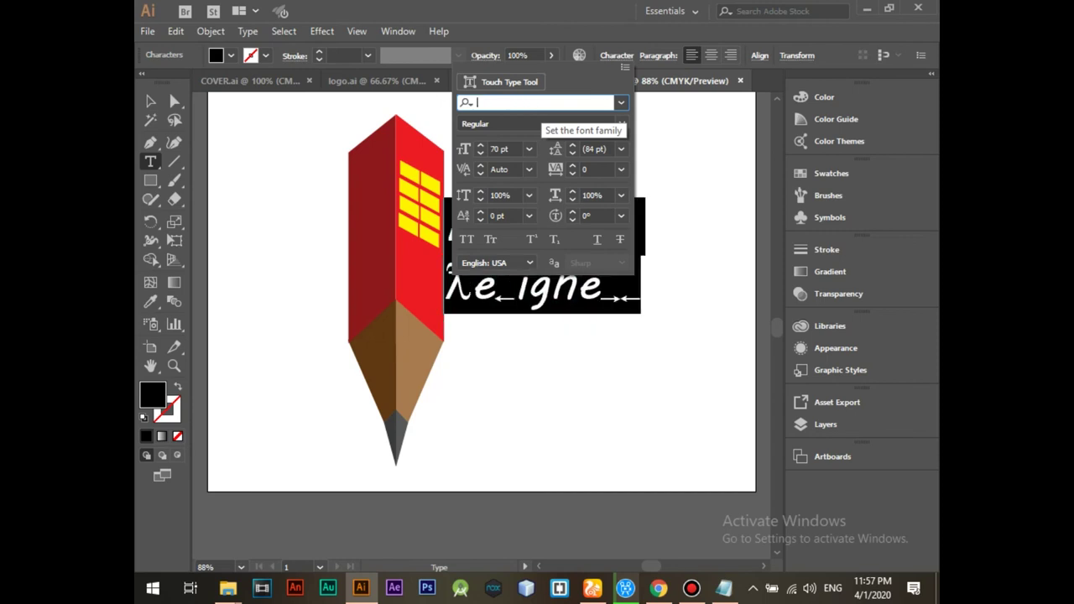
{"action": "key", "text": "Up"}
{"action": "key", "text": "BackSpace"}
{"action": "type", "text": "Mi"}
{"action": "key", "text": "Down"}
{"action": "key", "text": "Down"}
{"action": "key", "text": "Up"}
{"action": "key", "text": "Up"}
{"action": "key", "text": "Up"}
{"action": "key", "text": "Up"}
{"action": "key", "text": "Up"}
{"action": "key", "text": "Up"}
{"action": "key", "text": "Up"}
{"action": "key", "text": "Up"}
{"action": "key", "text": "Up"}
{"action": "left_click", "coordinate": [541, 103]}
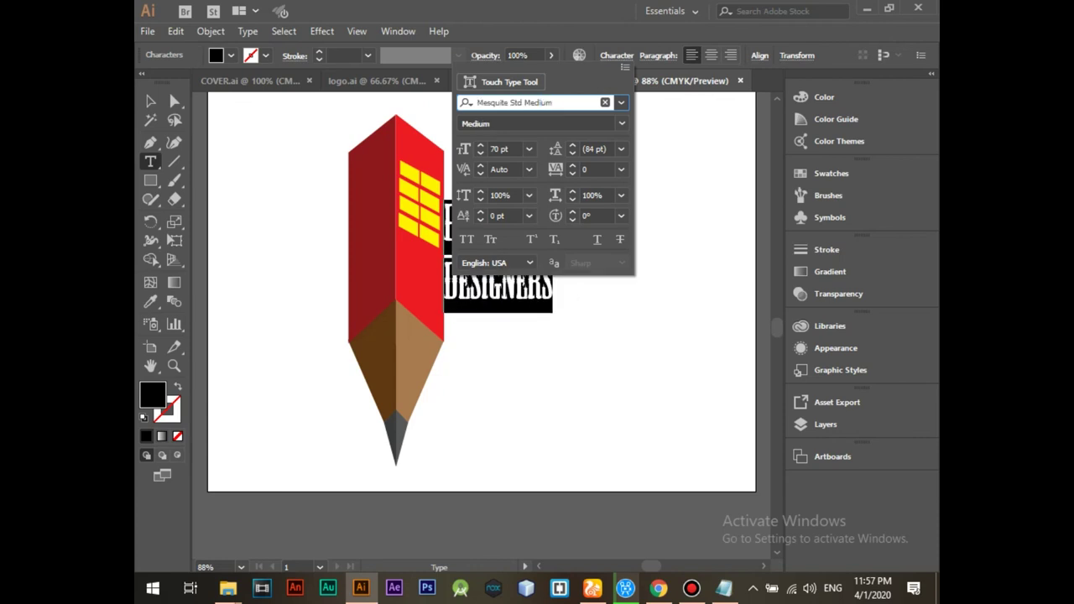
{"action": "key", "text": "Return"}
Step: Select both lines of the text ready for recolouring
{"action": "key", "text": "Right"}
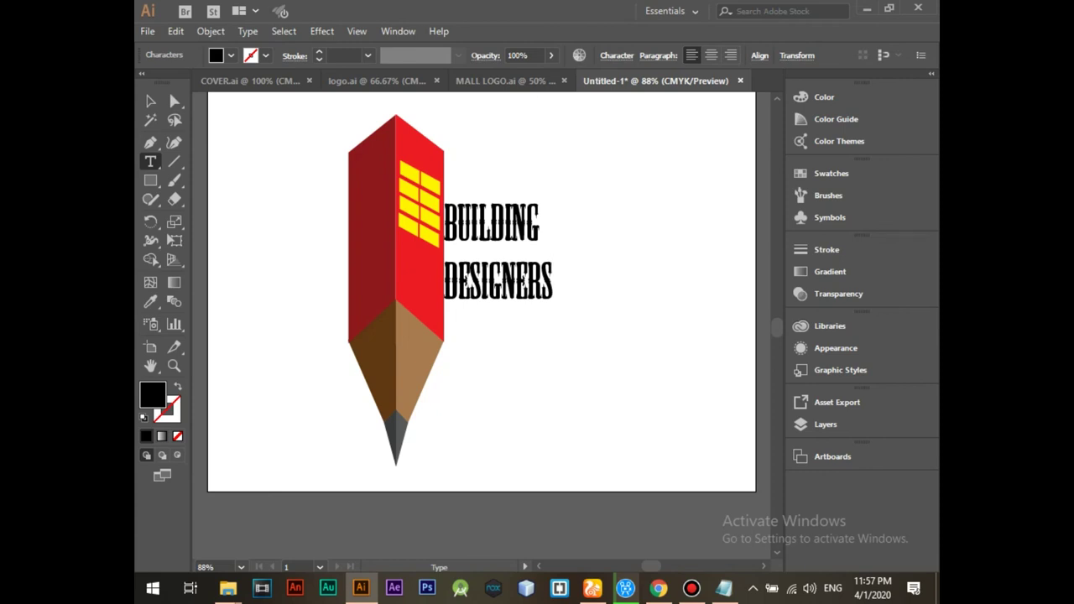
{"action": "key", "text": "ctrl+a"}
{"action": "left_click", "coordinate": [231, 55]}
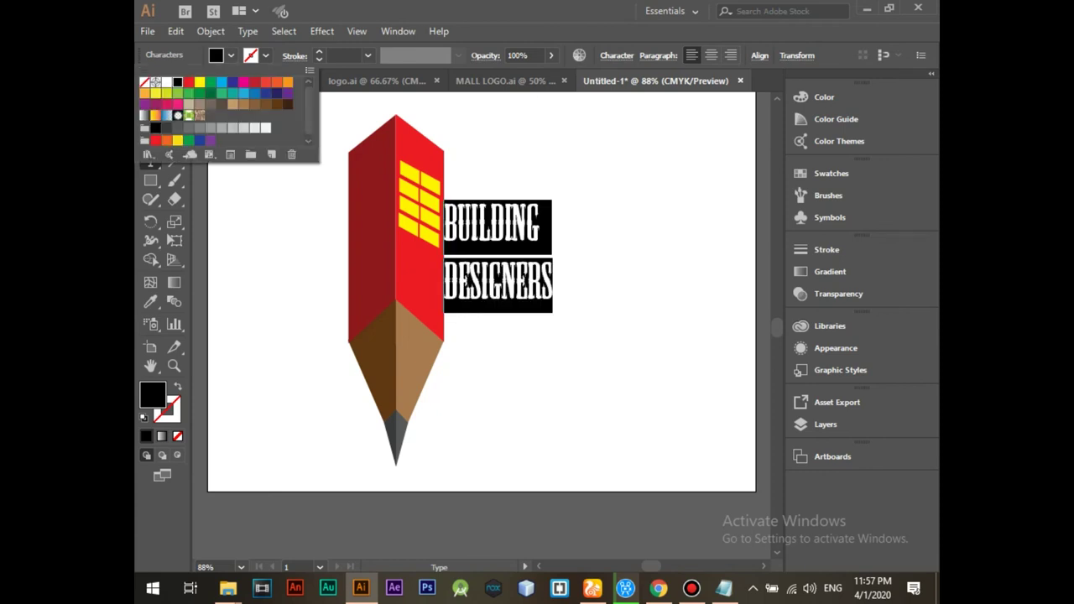
Step: Colour the text dark red
{"action": "left_click", "coordinate": [188, 82]}
{"action": "key", "text": "Return"}
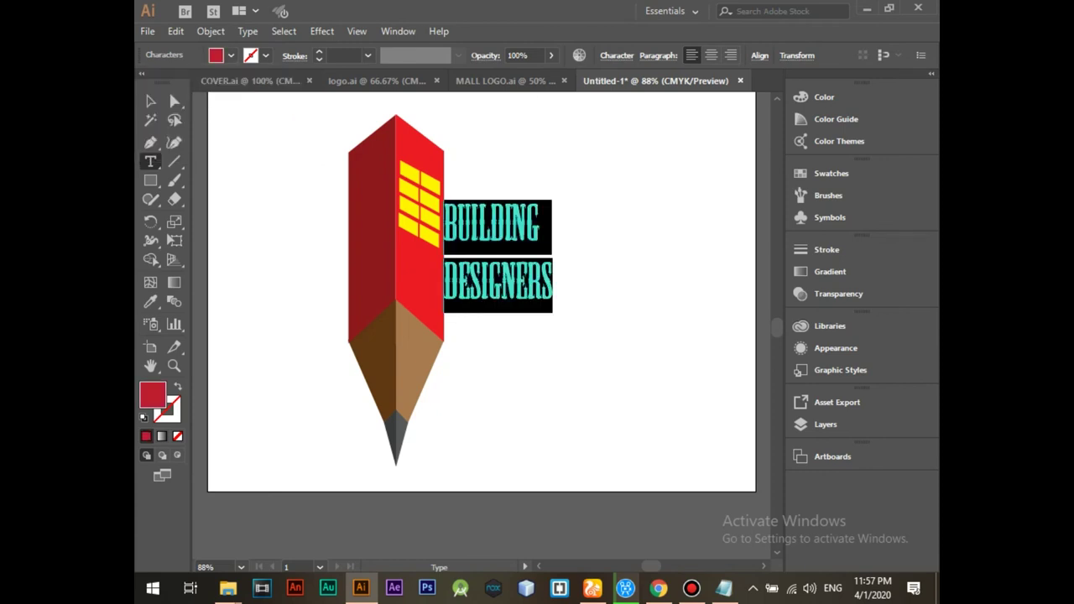
{"action": "key", "text": "Up"}
Step: Recolour the DESIGNERS line orange and shift the text block further right
{"action": "key", "text": "shift+Down"}
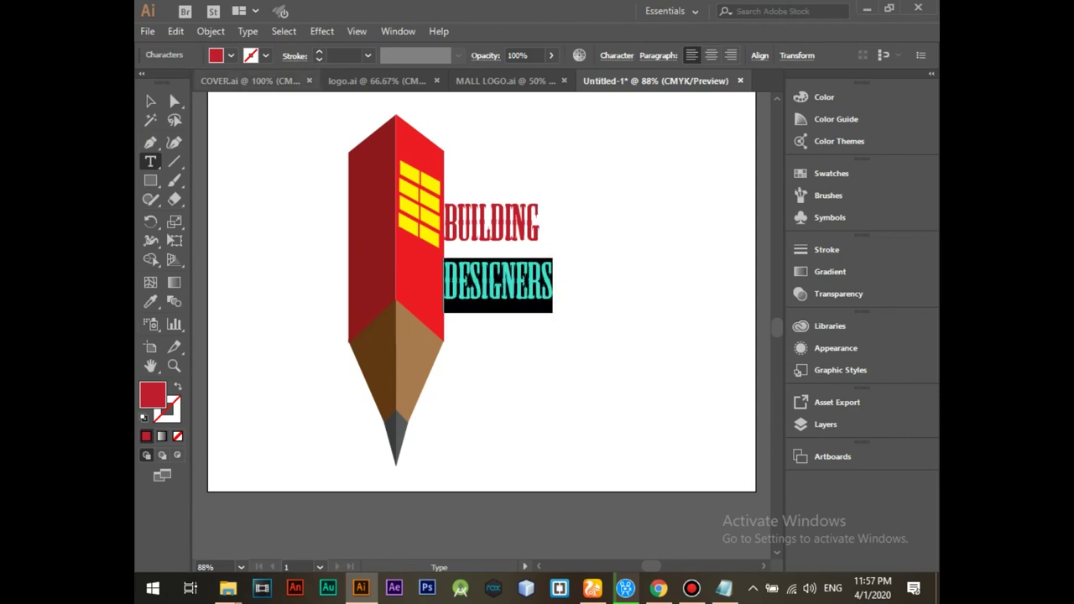
{"action": "left_click", "coordinate": [231, 55]}
{"action": "left_click", "coordinate": [288, 83]}
{"action": "key", "text": "Return"}
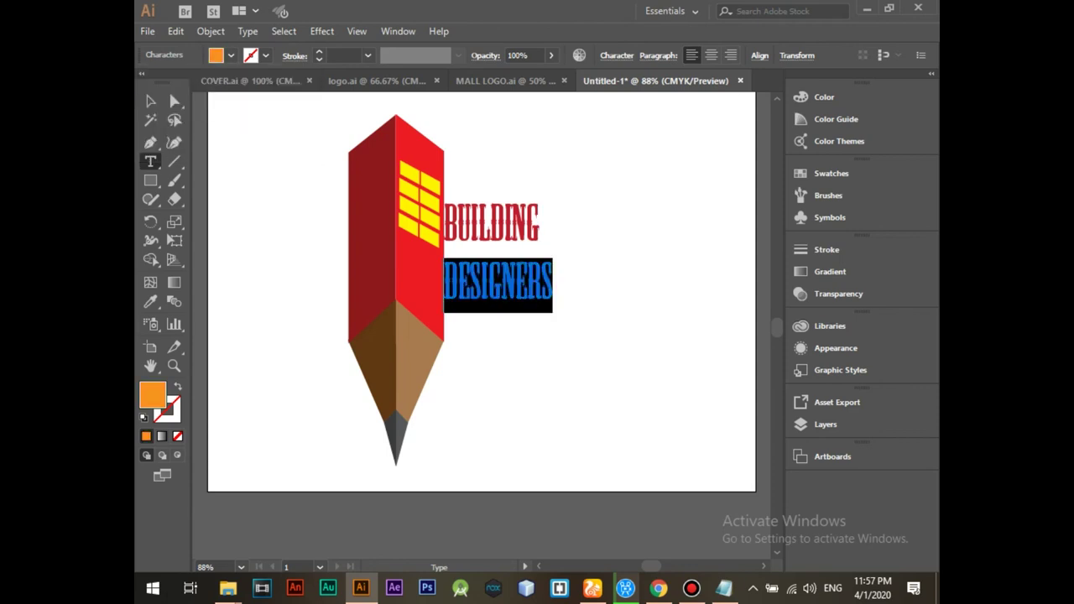
{"action": "key", "text": "Up"}
{"action": "key", "text": "Escape"}
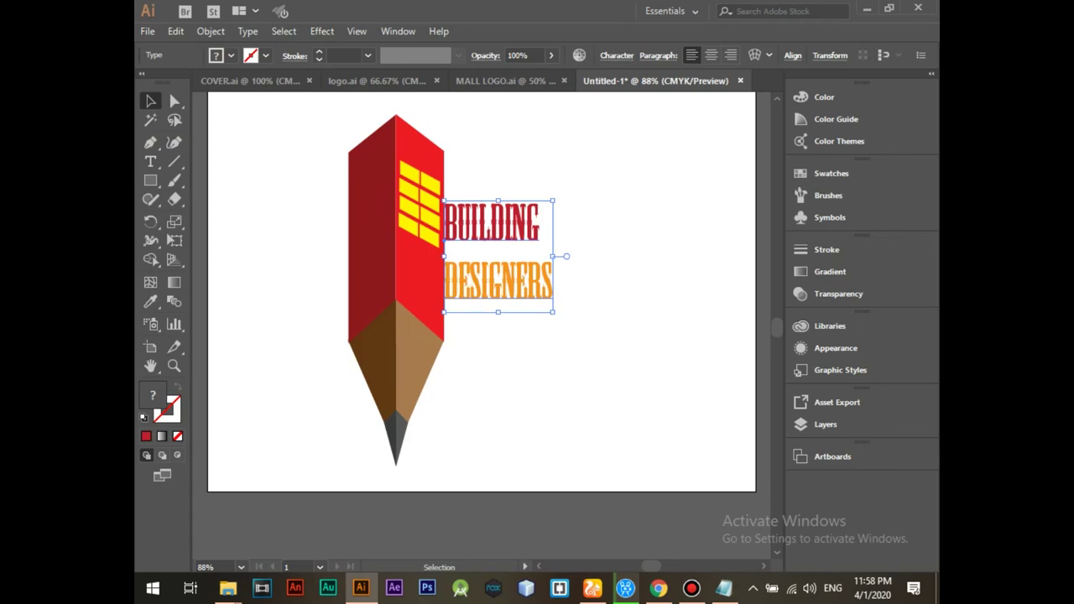
{"action": "left_click_drag", "start_coordinate": [520, 229], "coordinate": [626, 223]}
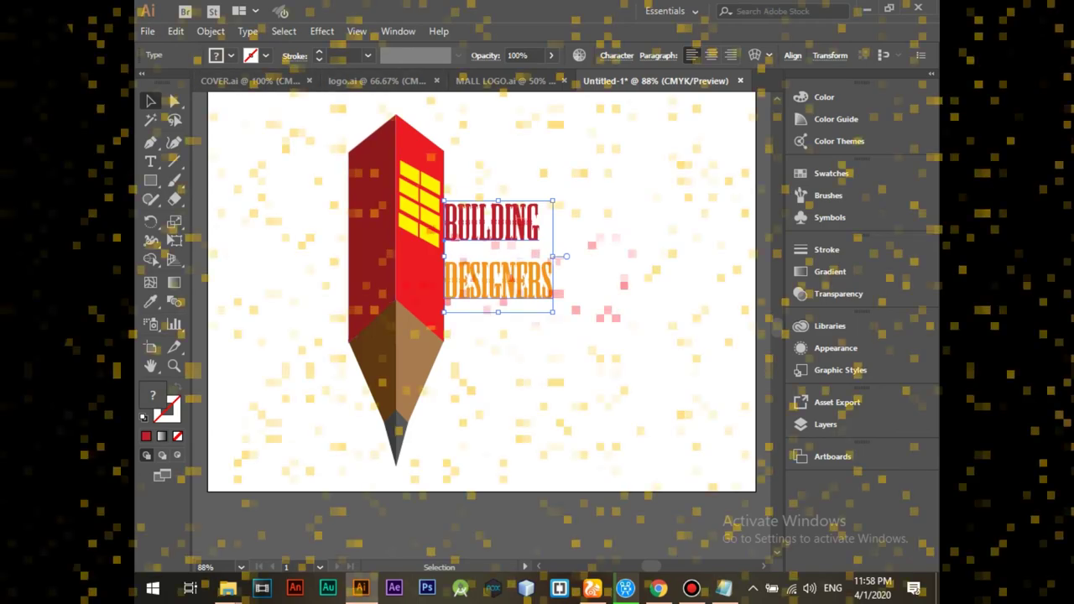